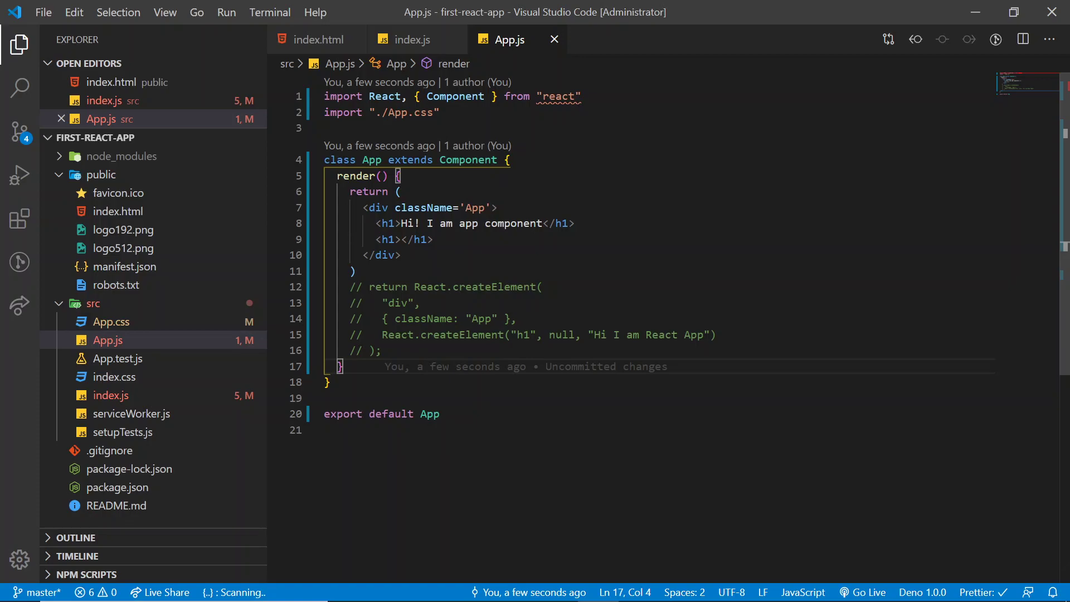
Step: Point out the App class name, its render return statement and the class body
double_click(371, 159)
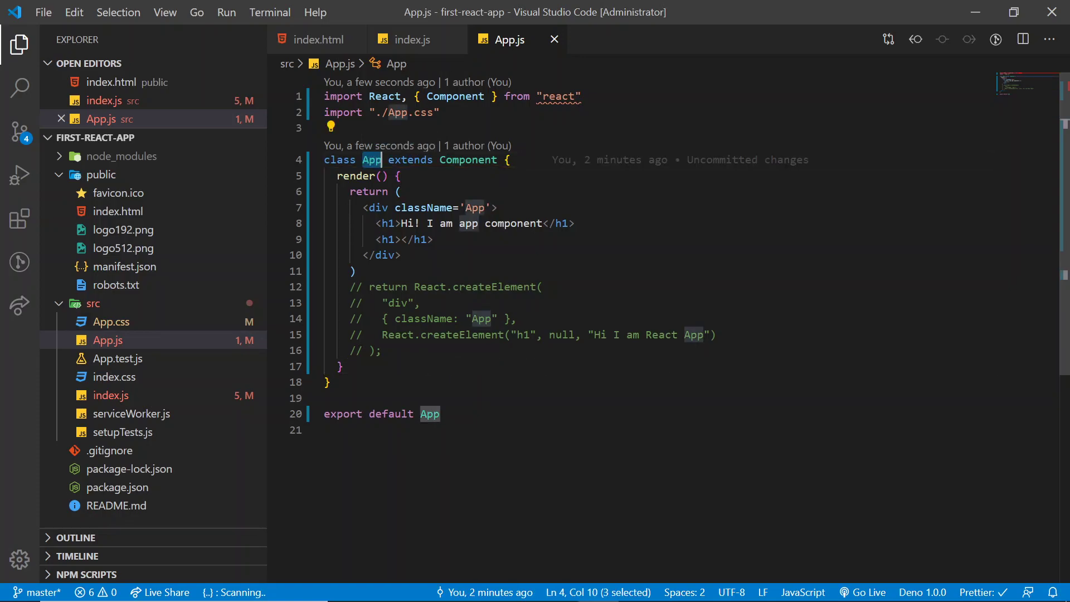
left_click(401, 192)
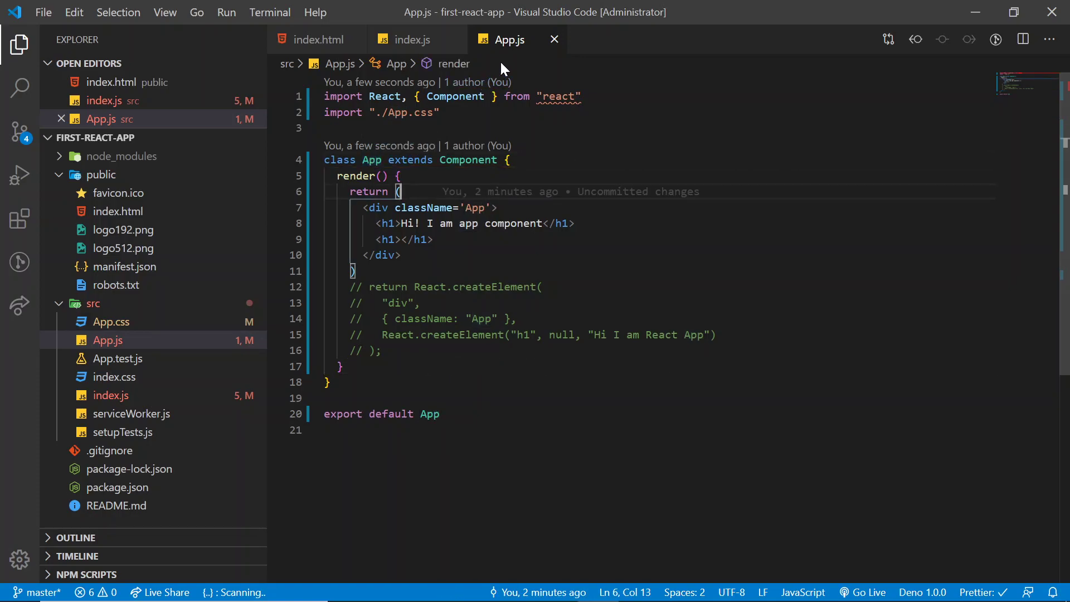
left_click(512, 160)
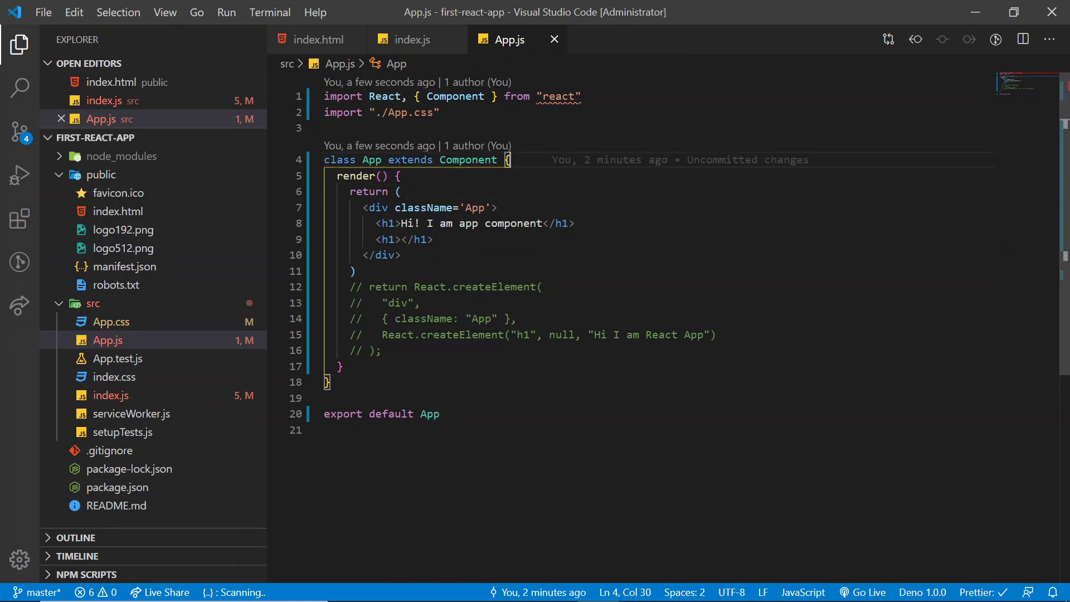
mouse_move(143, 318)
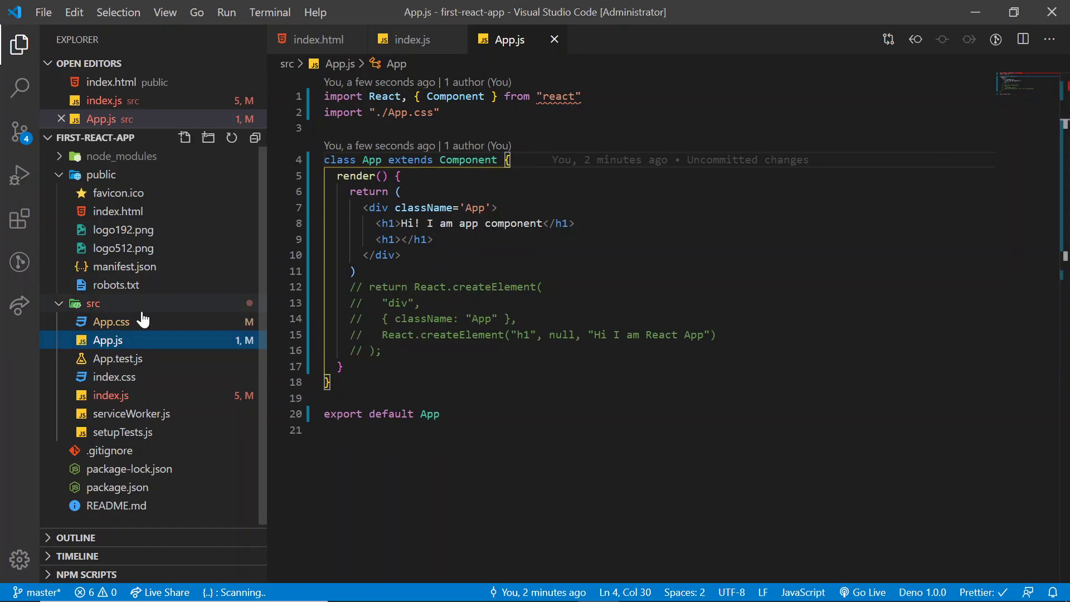
Step: Create a Person folder inside src, then an empty Person.js file inside it
left_click(144, 304)
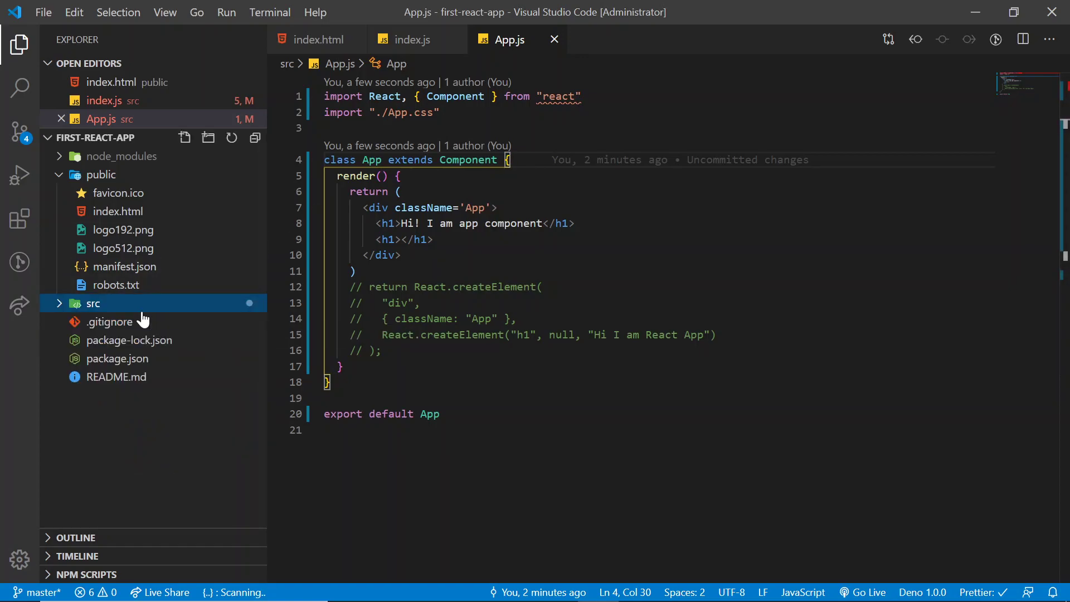
left_click(208, 138)
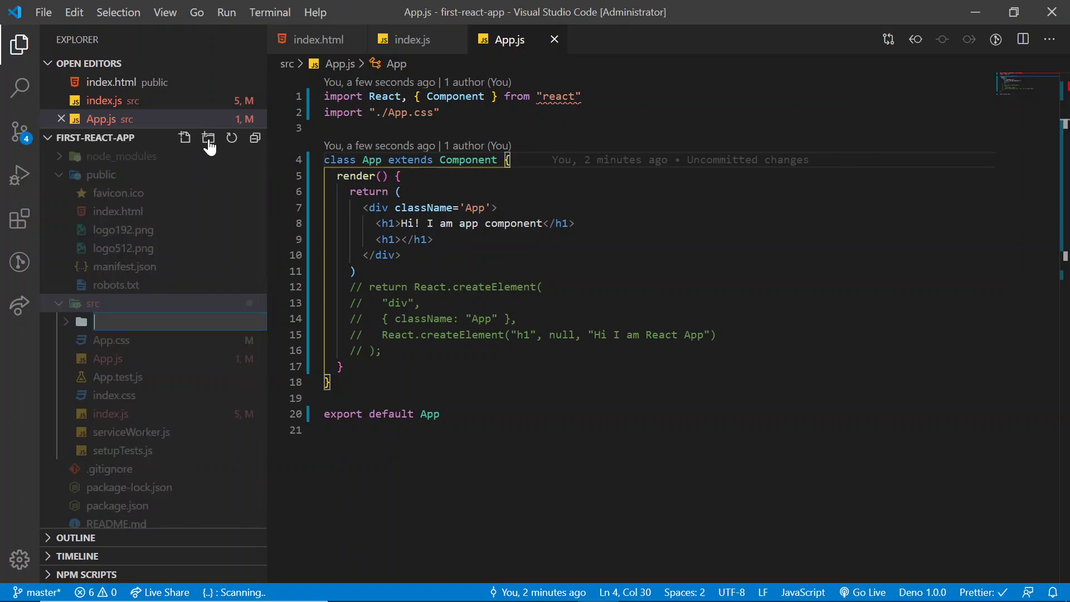
type("Person")
key("Return")
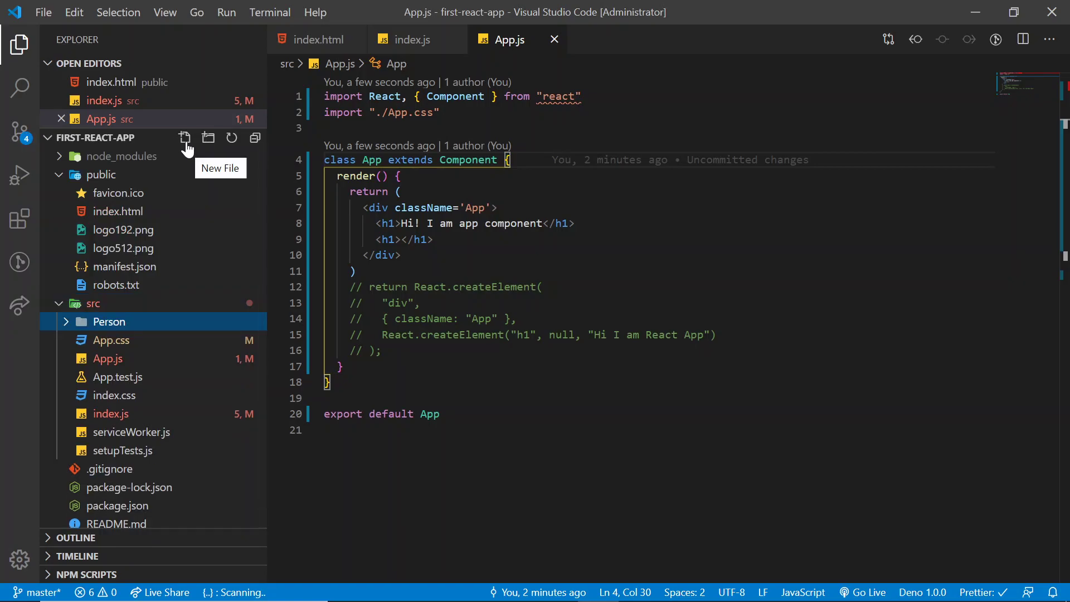
left_click(186, 138)
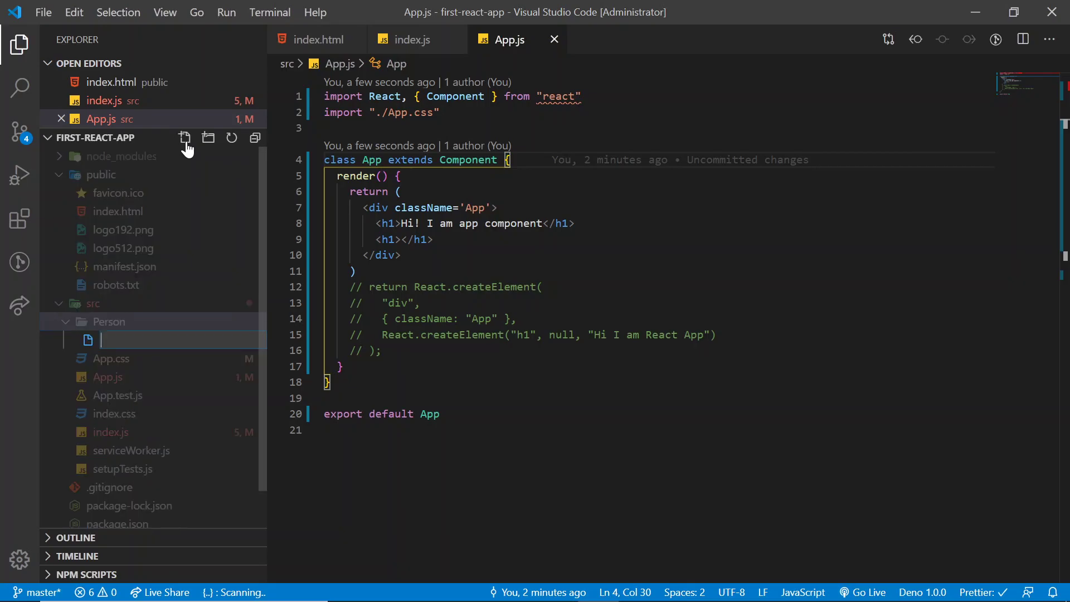
type("Pers")
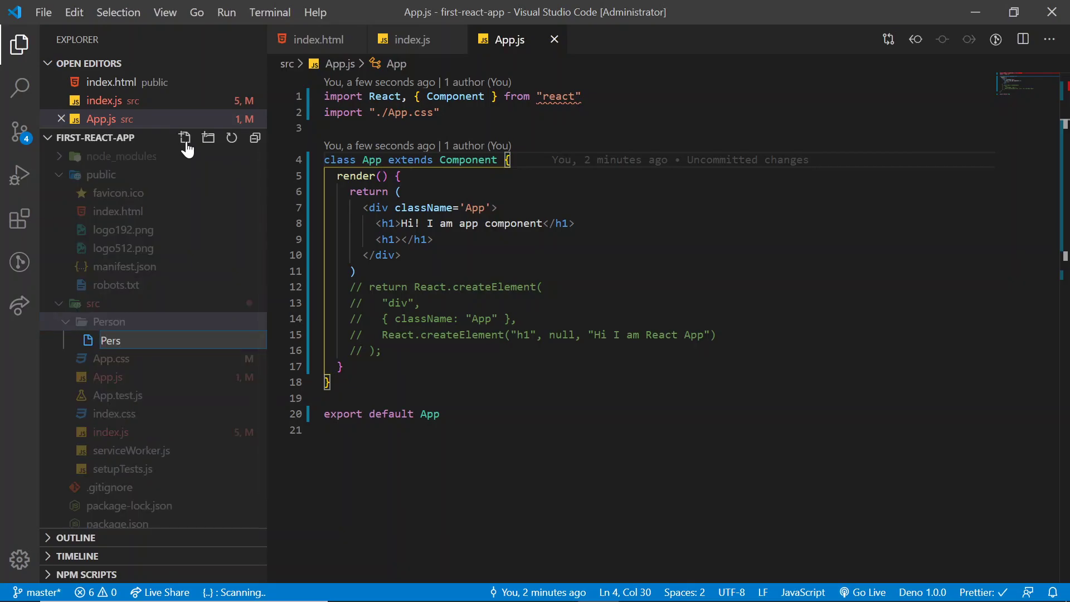
type("on.js")
key("Return")
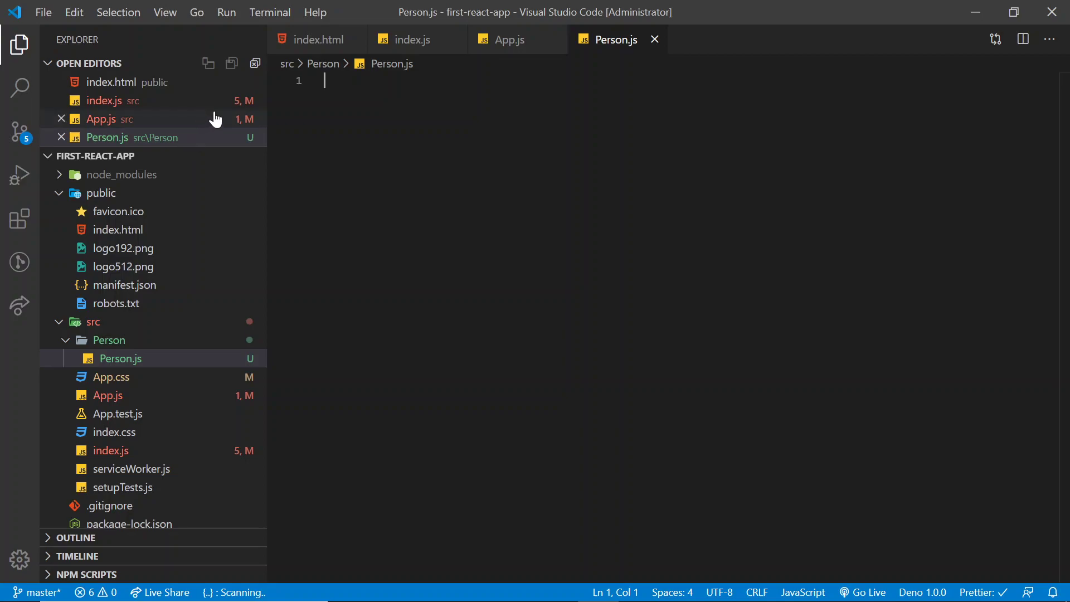
Step: Return to App.js and highlight 'Component' and 'react' in its code
left_click(511, 39)
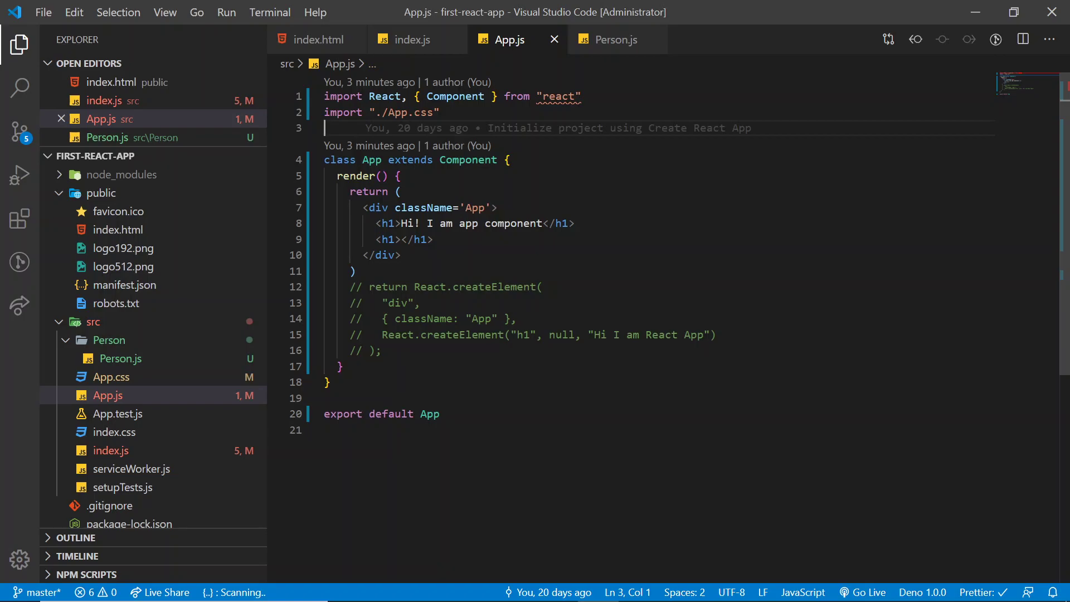
double_click(469, 160)
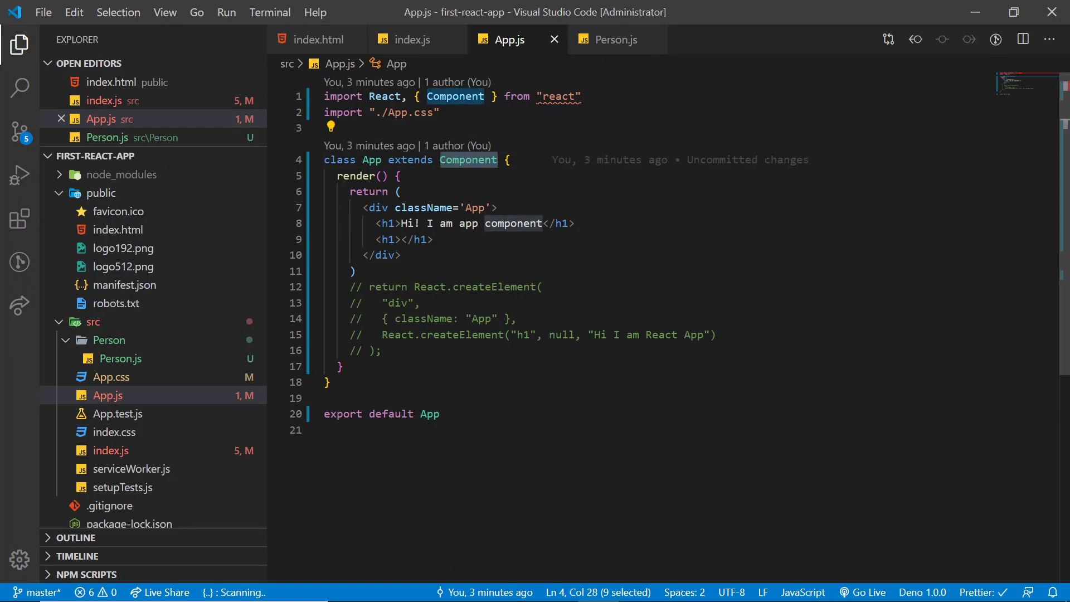
double_click(559, 97)
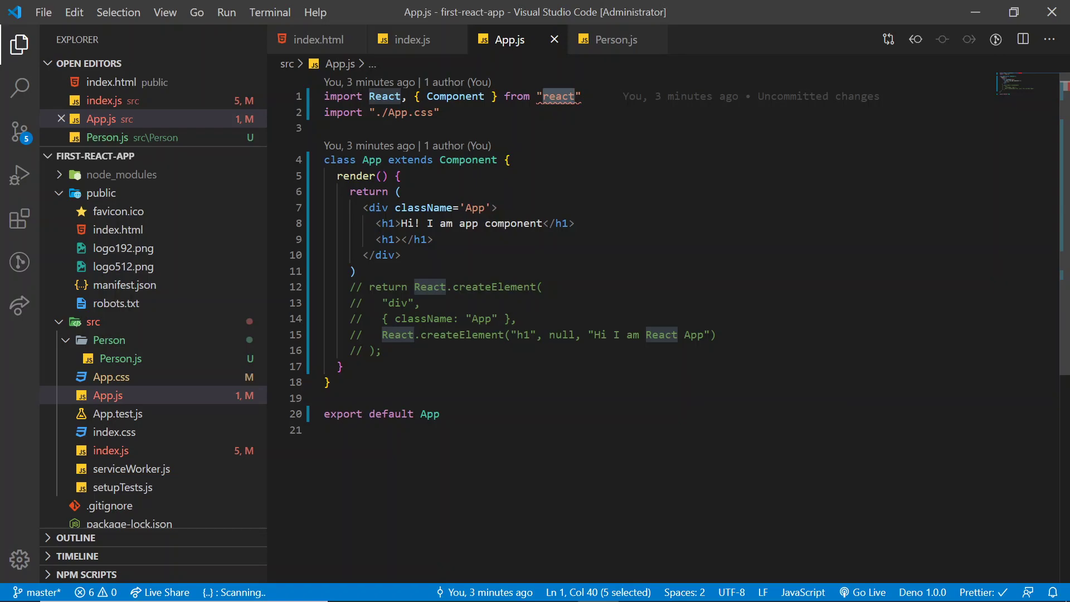
Step: In Person.js, write function person() returning <h1>Hi! I am a person</h1>
left_click(603, 39)
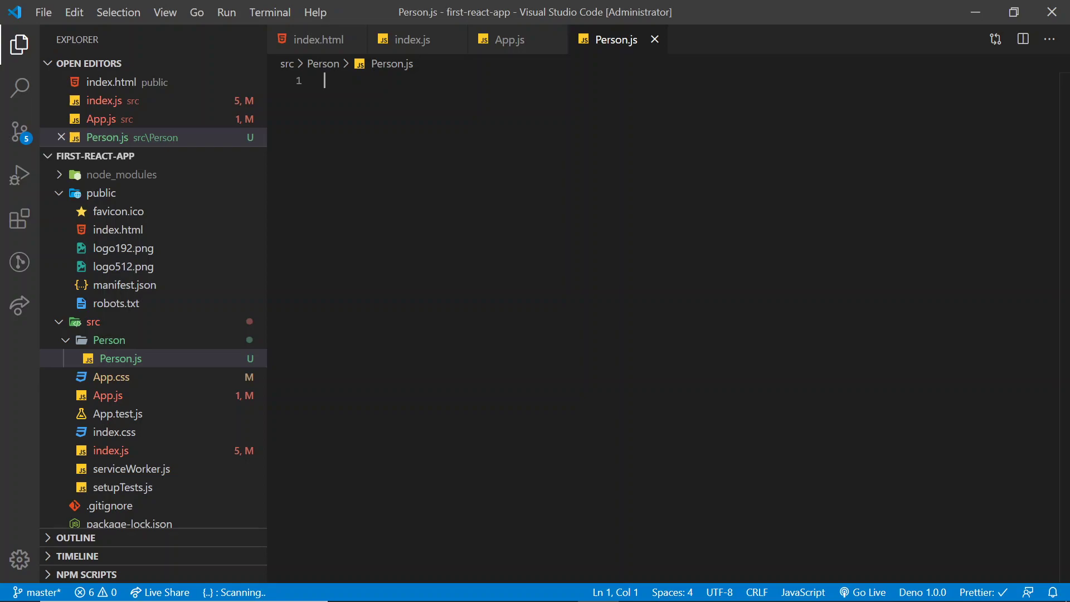
type("function per")
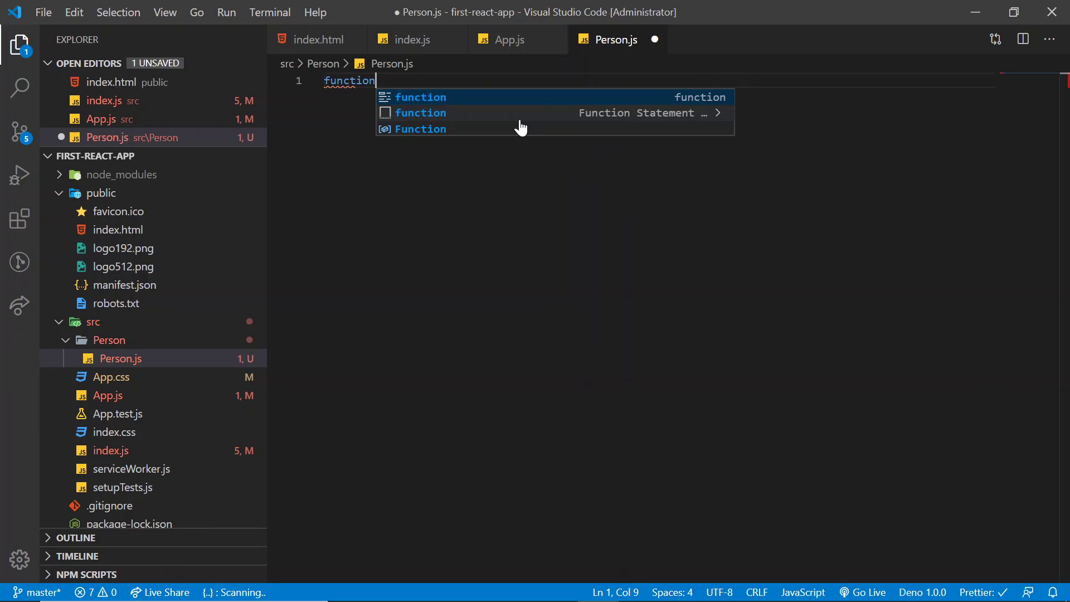
type("so")
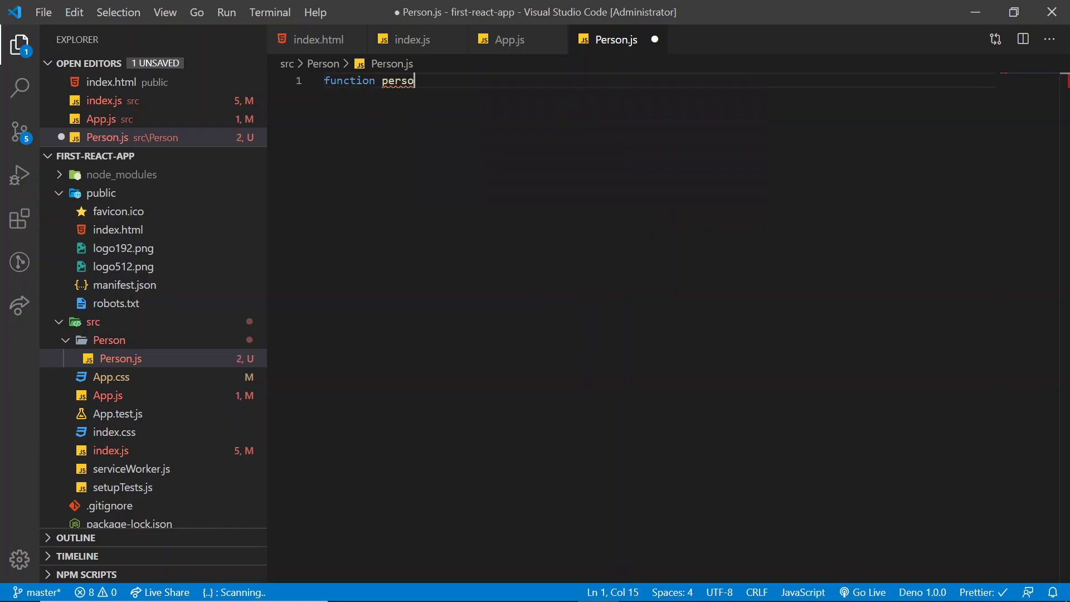
type("n(")
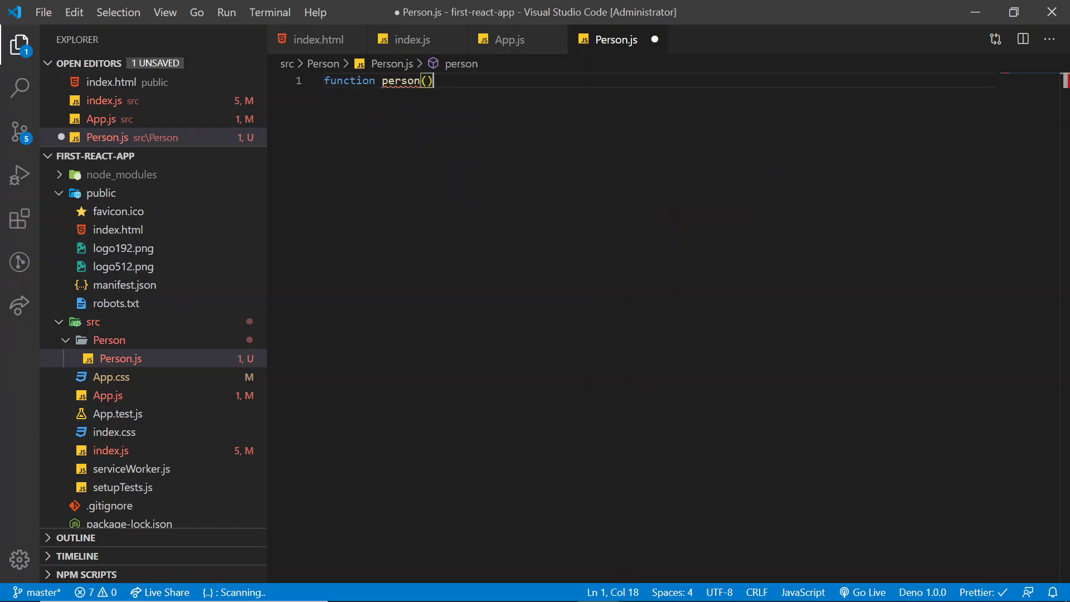
key("Right")
type("{")
key("Return")
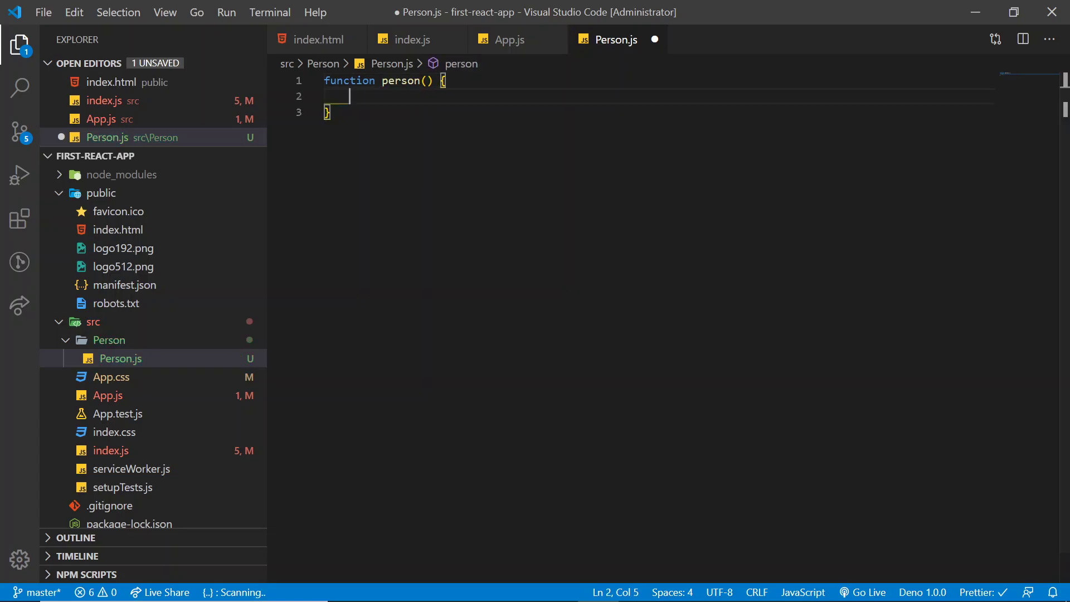
type("return ")
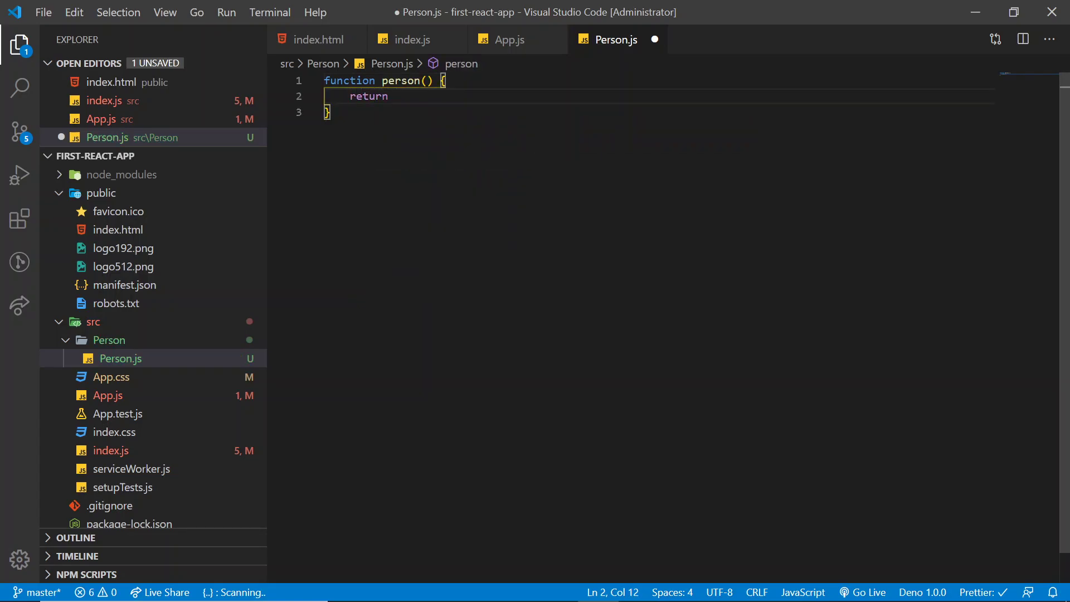
type("<h1")
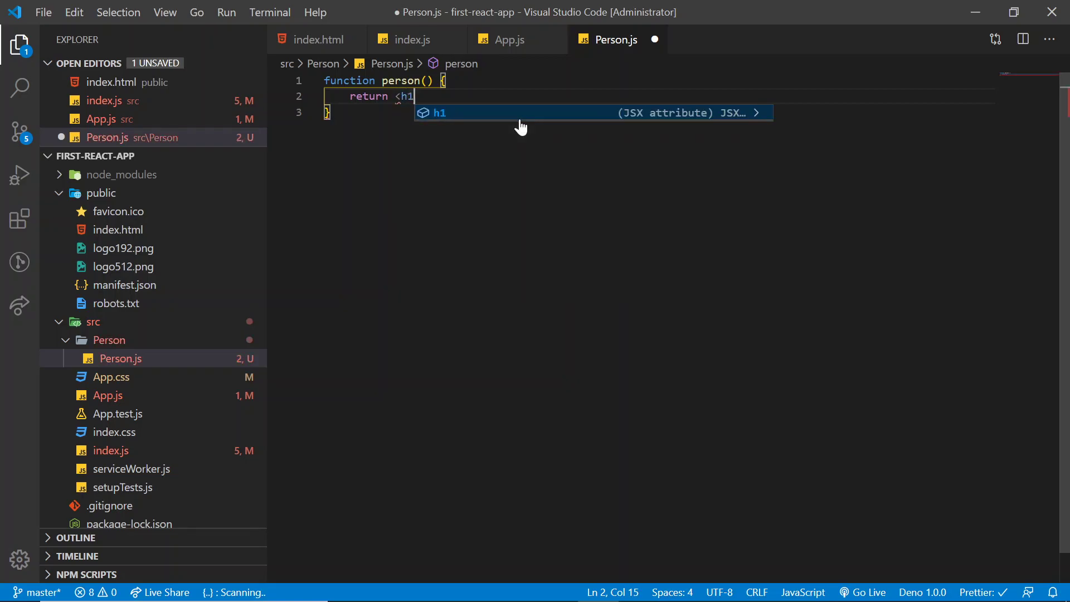
type(">Hi! I")
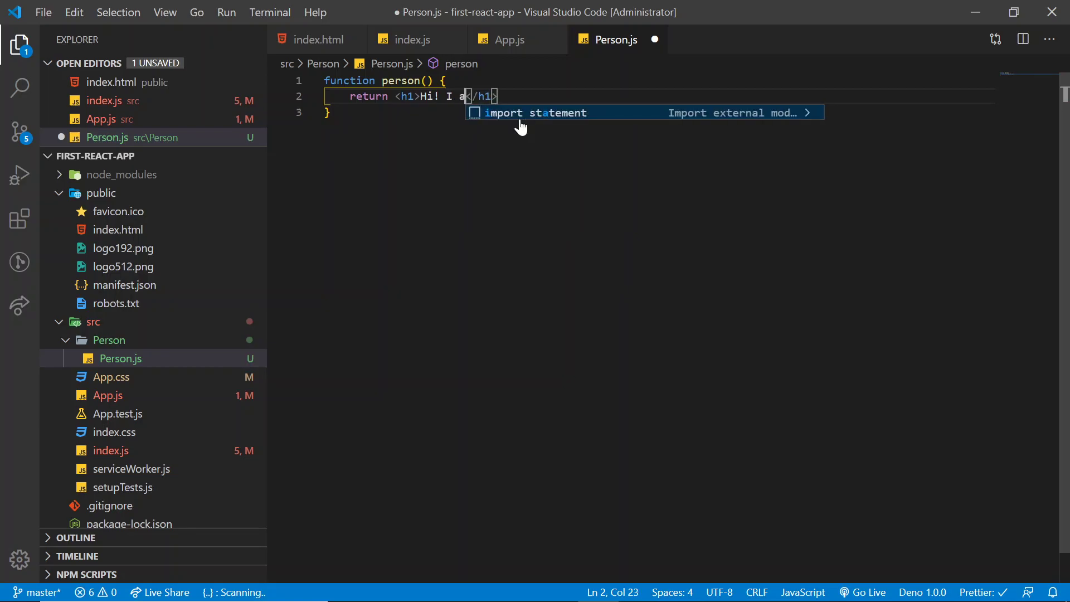
type(" am a person")
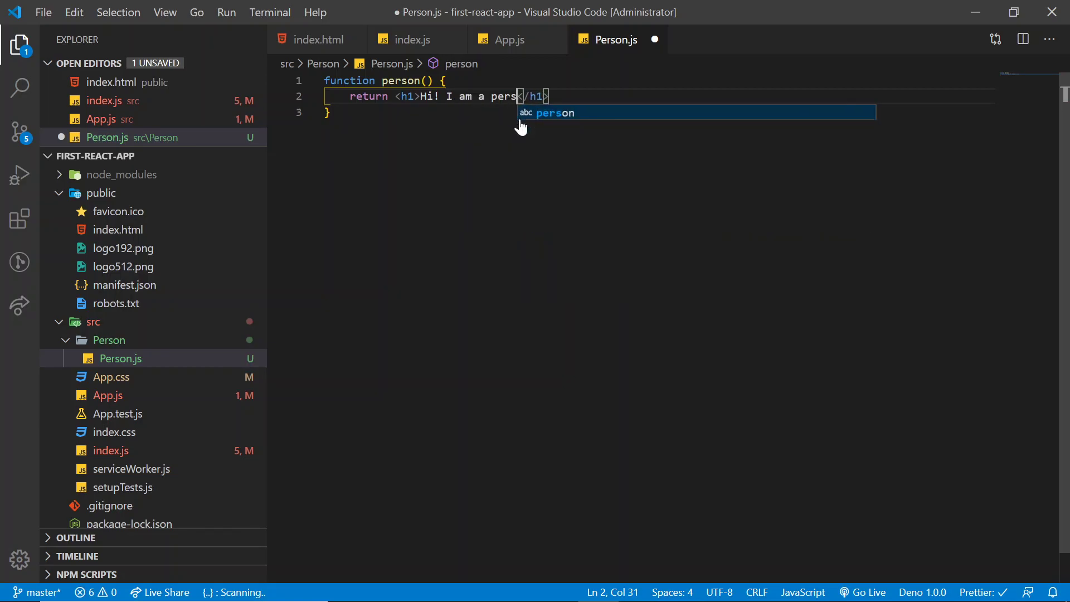
key("Down")
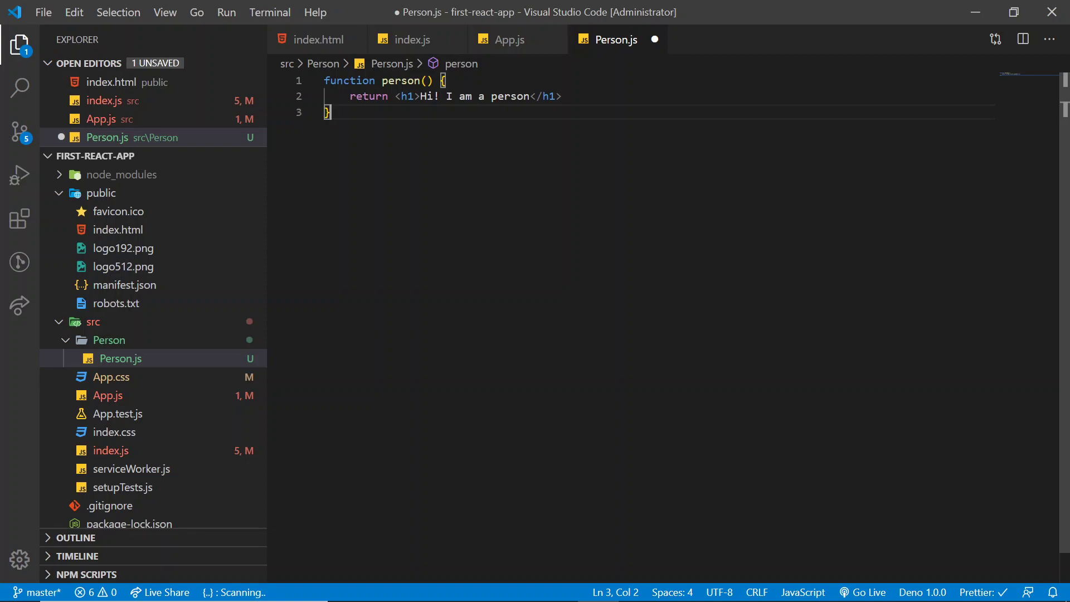
left_click(382, 80)
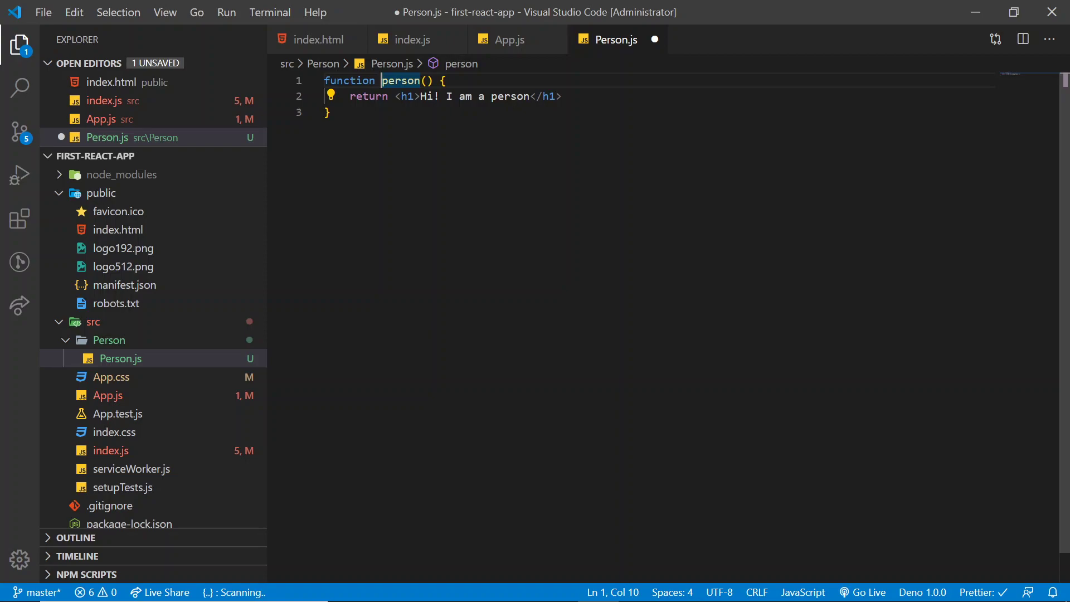
Step: Add an empty var person = function() { } below the function and highlight var
key("ctrl+End")
key("Return")
key("Return")
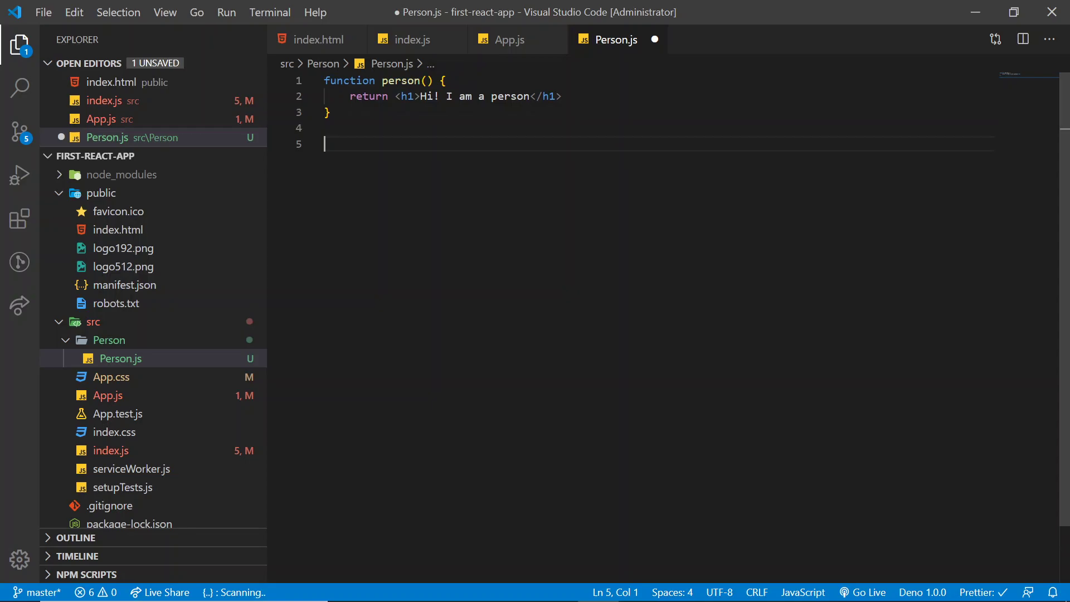
type("var per")
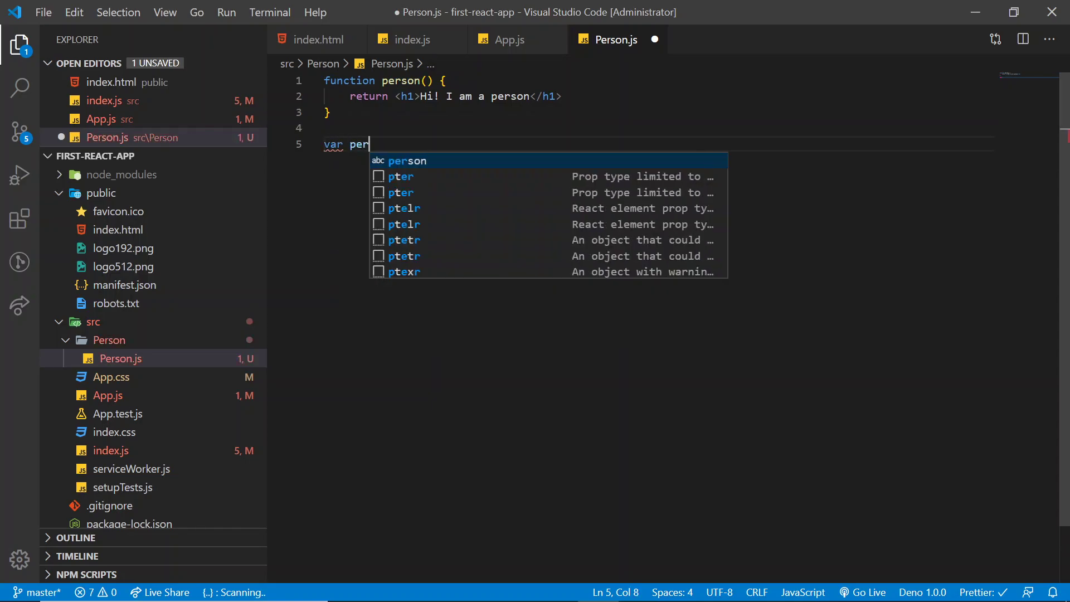
type("son =")
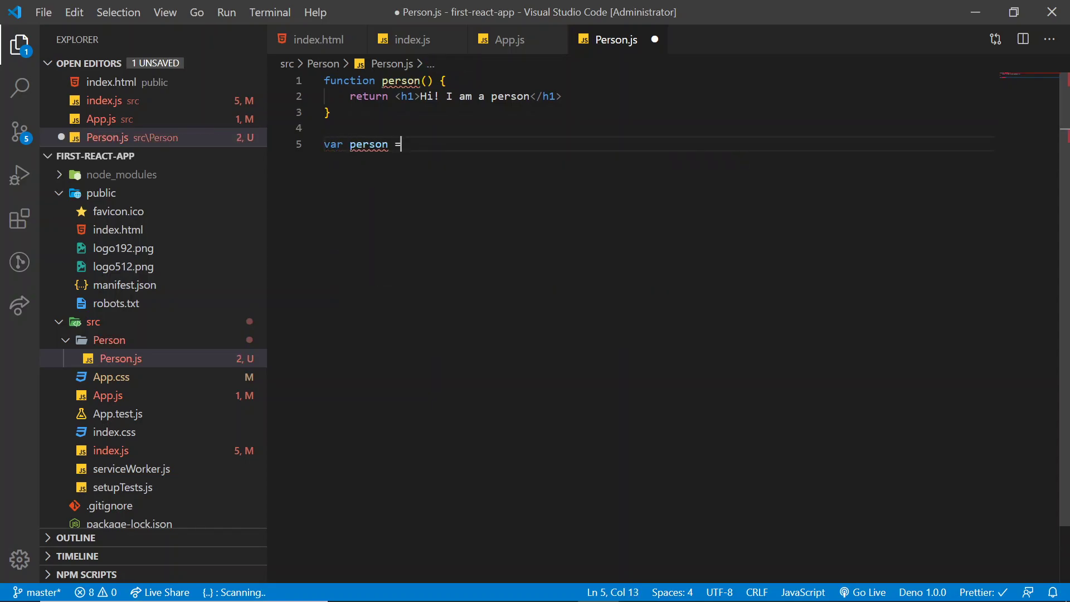
type(" function")
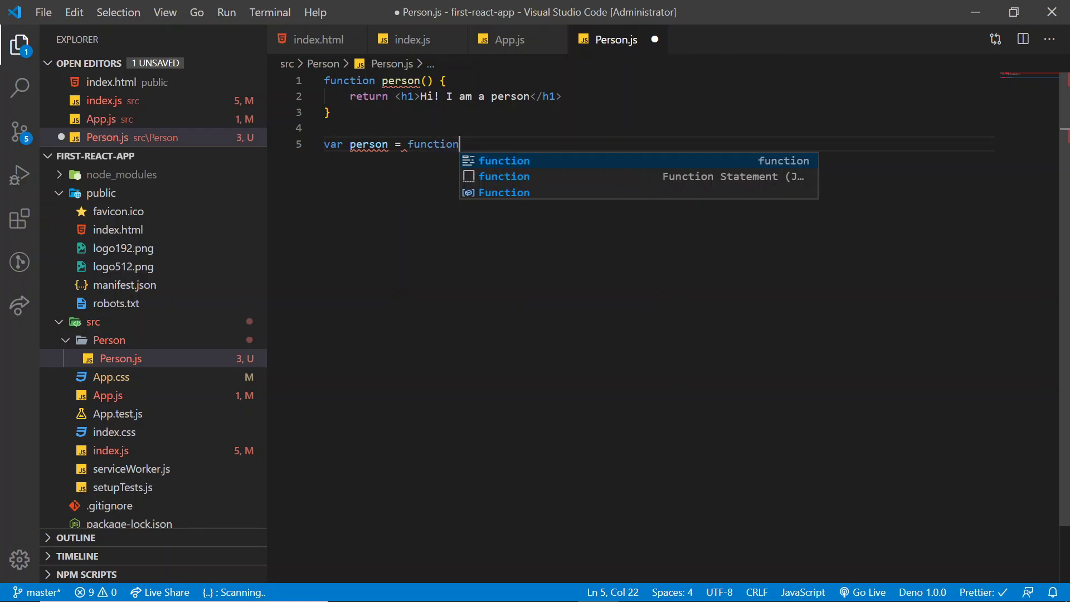
type("()")
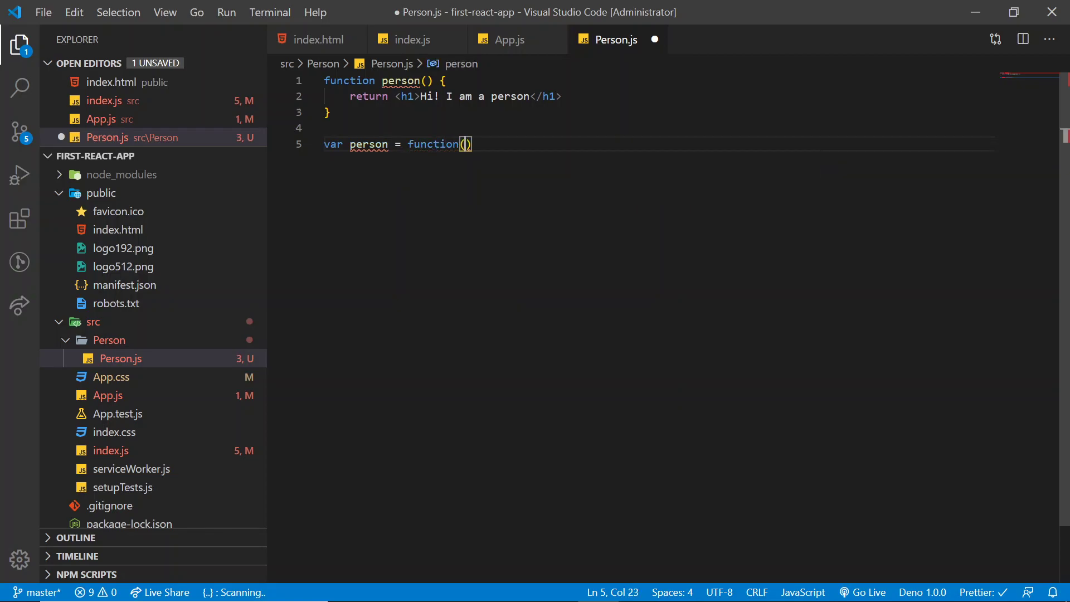
type(" {")
key("Return")
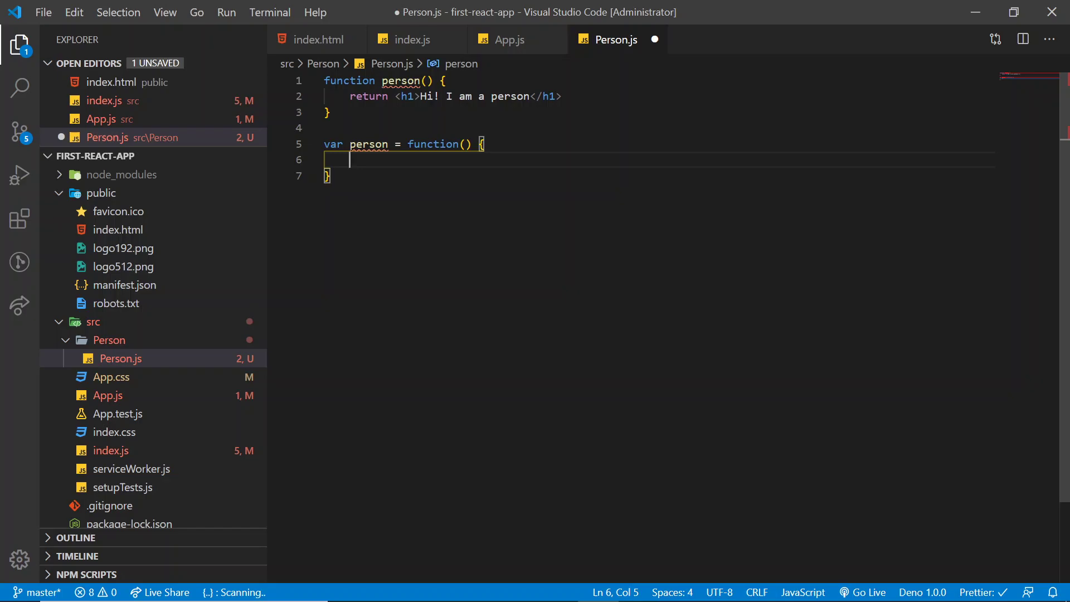
double_click(333, 144)
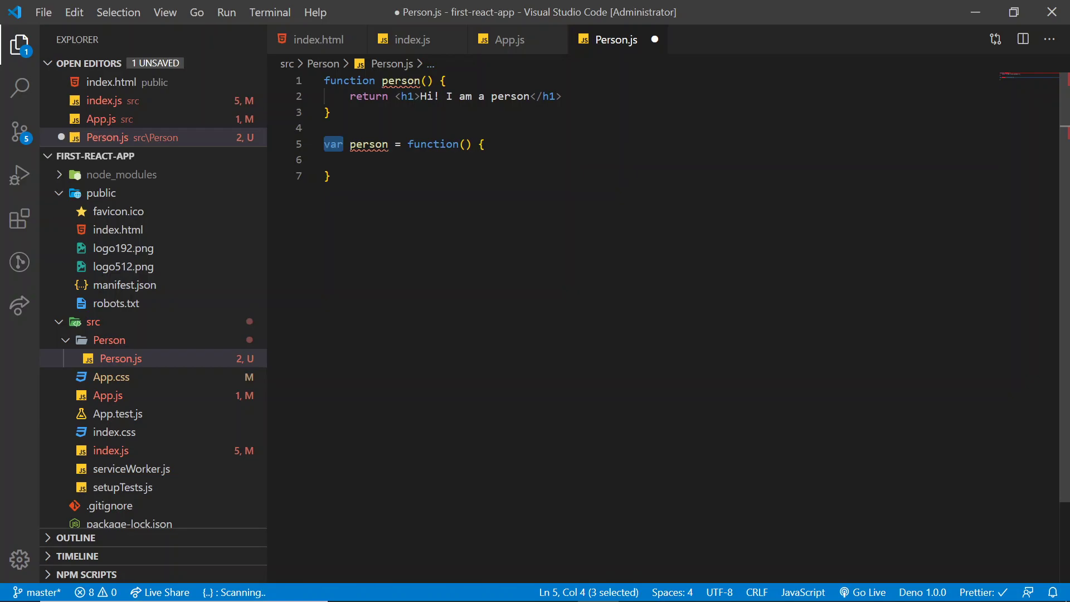
Step: Add an empty const person = function(){ } below the var version
left_click(418, 217)
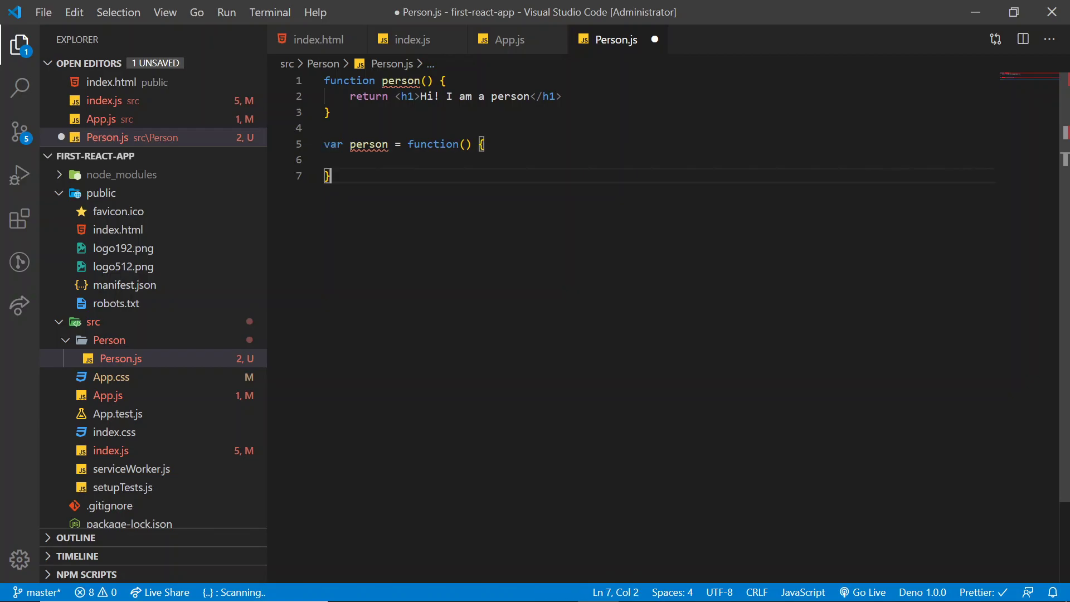
key("Return")
key("Return")
type("const ")
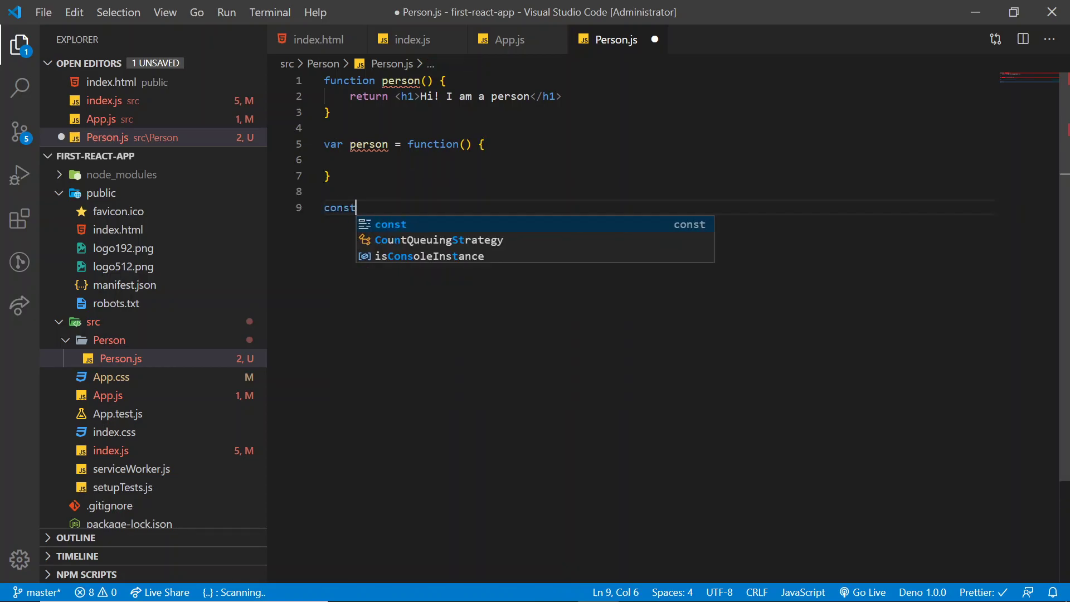
type("person ")
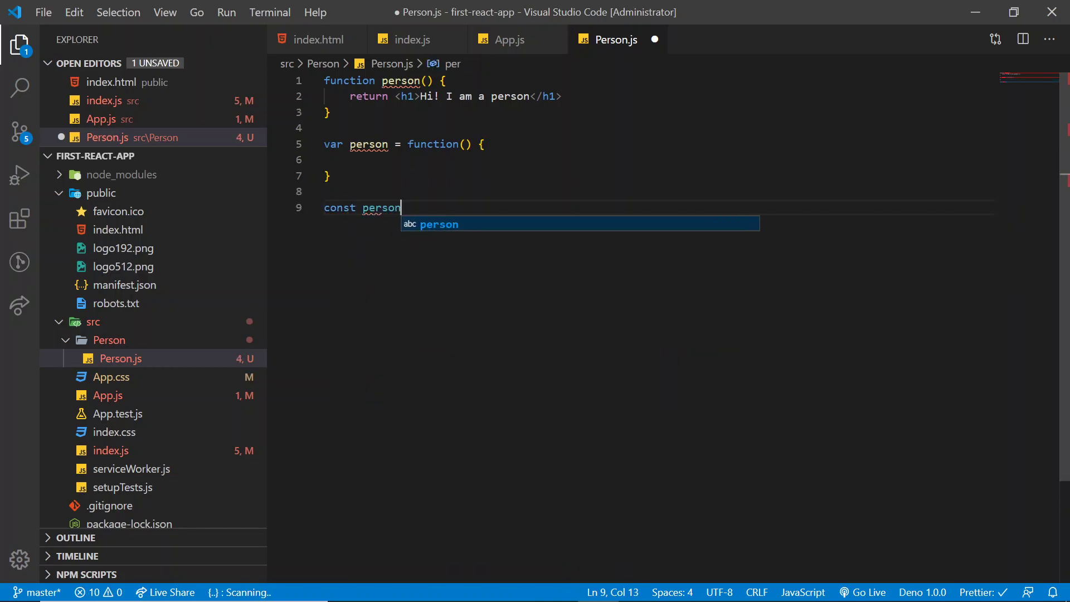
type("= ")
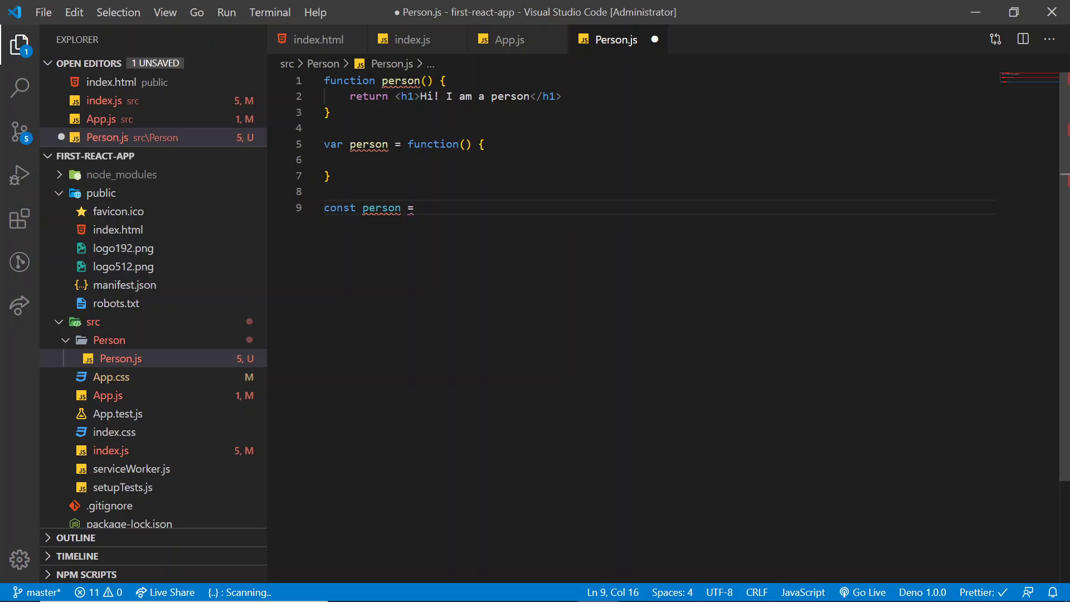
type("function")
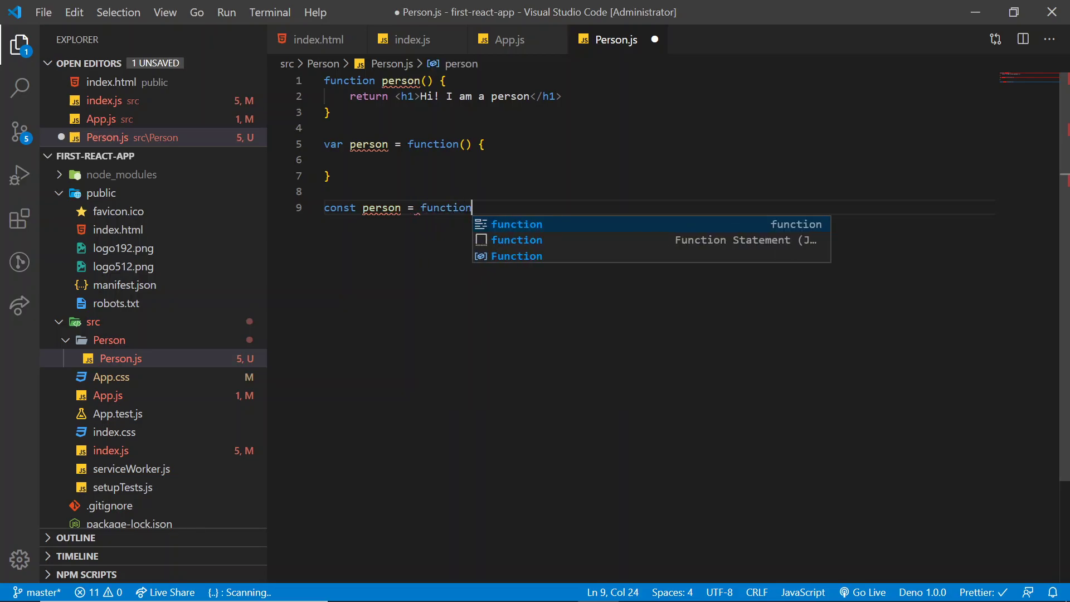
type("(){")
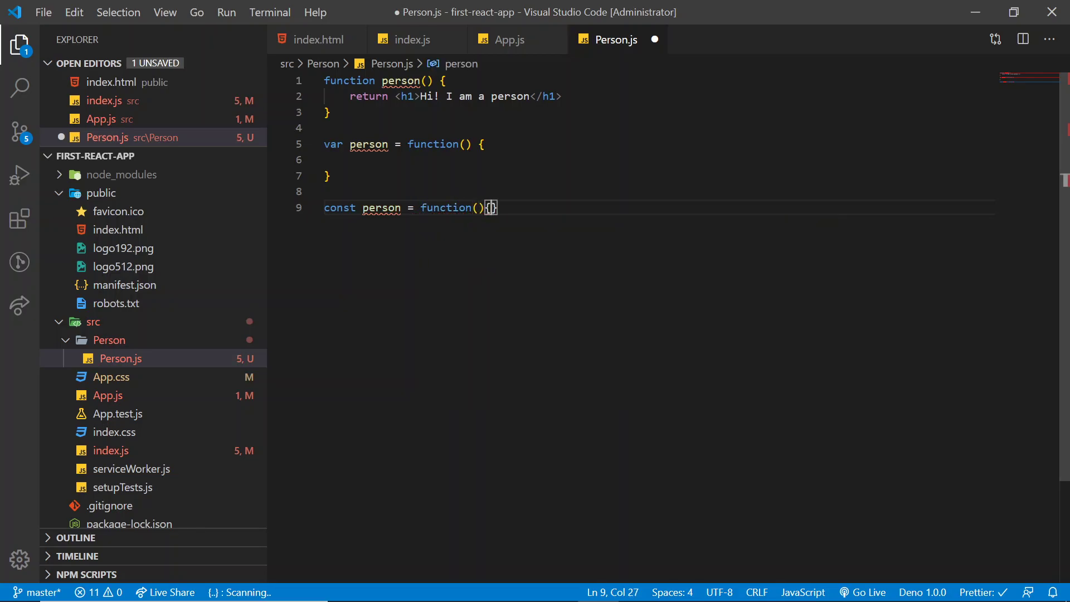
key("Return")
Step: Delete the two older definitions and make const person return <h1>Hi! I am a person</h1>
left_click_drag(336, 176, 320, 81)
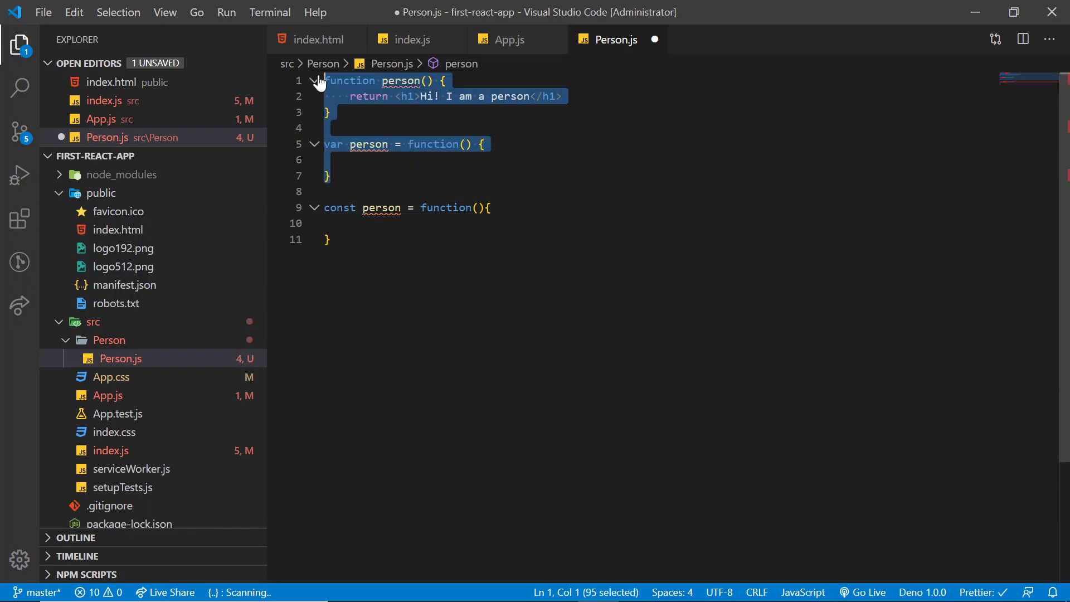
key("Delete")
key("Delete")
key("Delete")
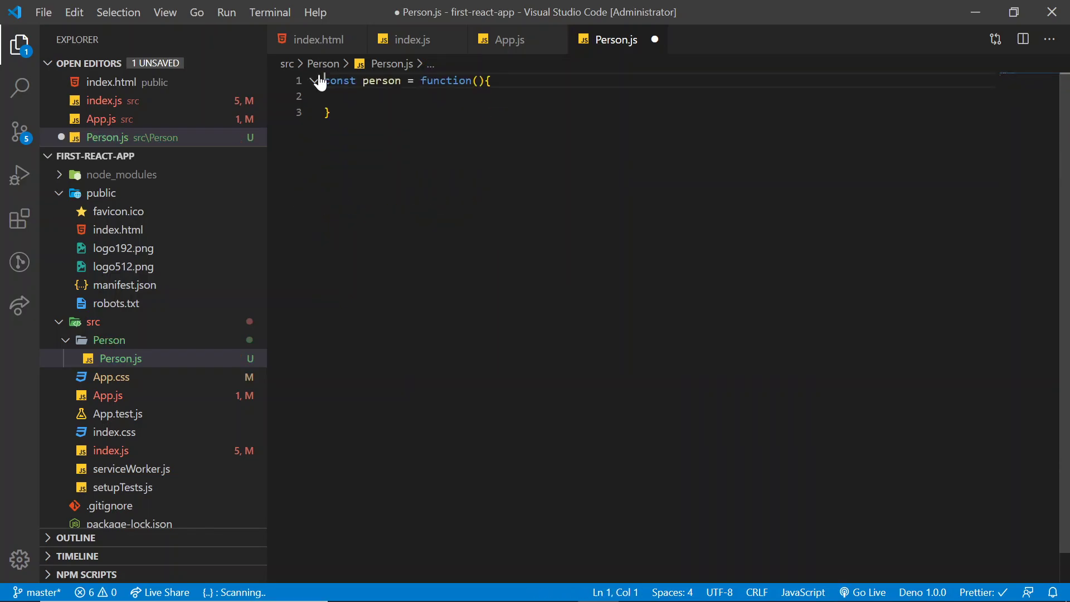
key("End")
key("Return")
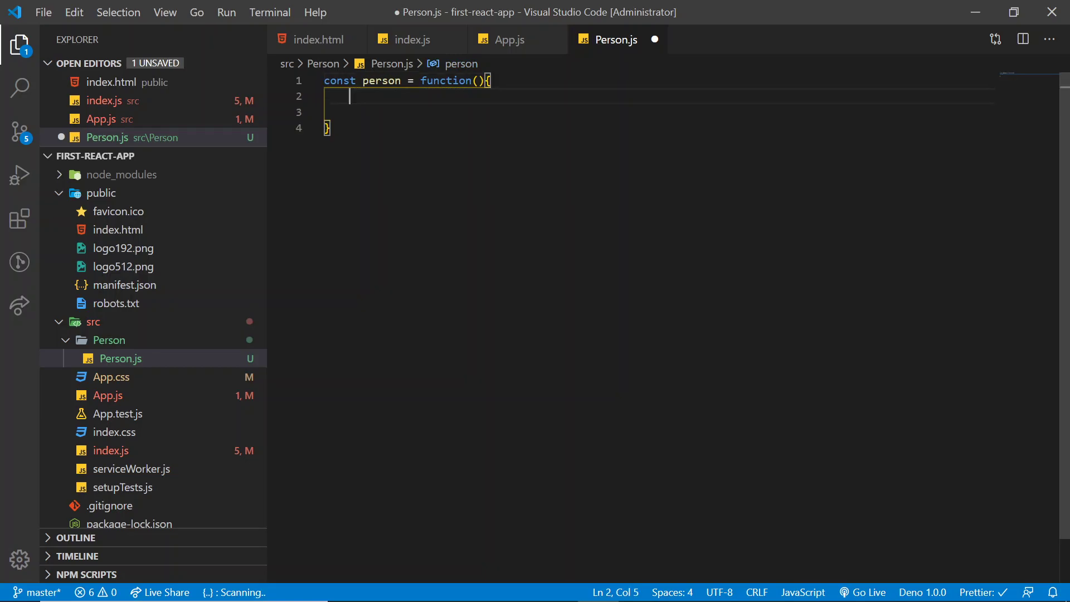
type("return ")
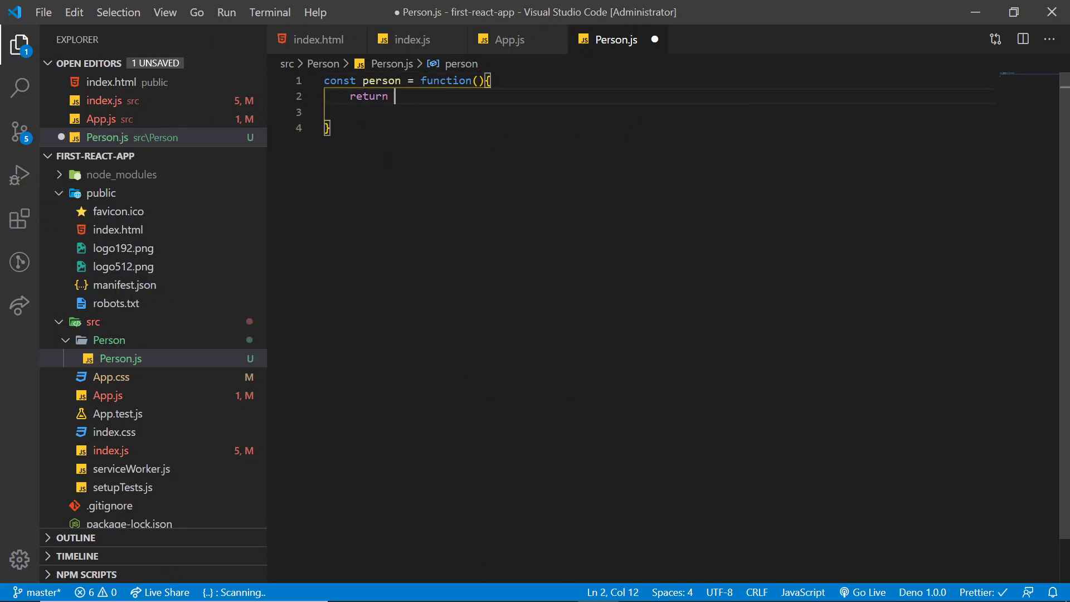
type("<h1")
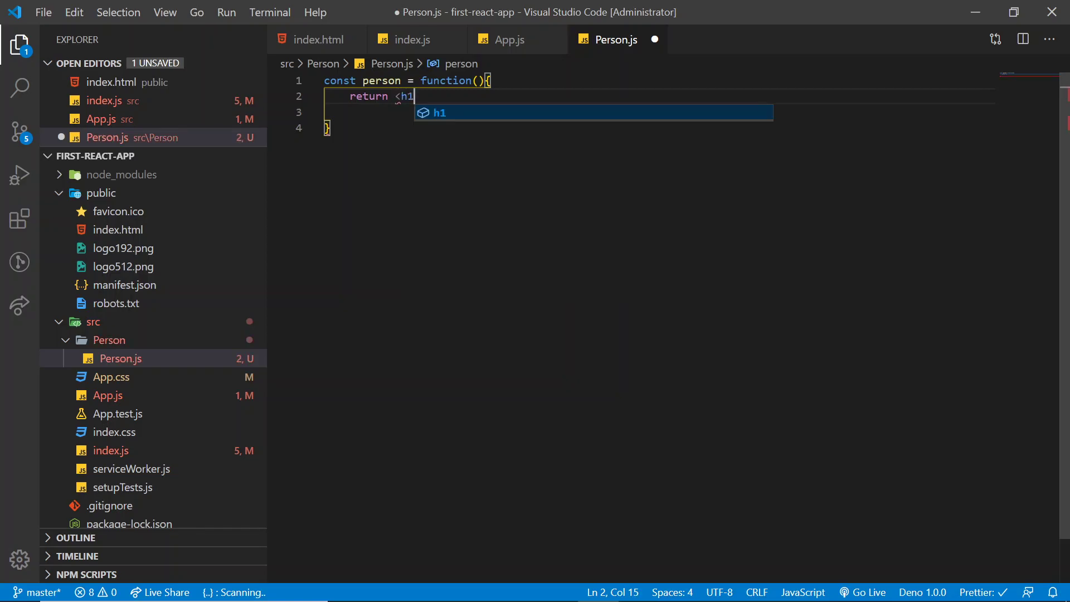
type("></h1>")
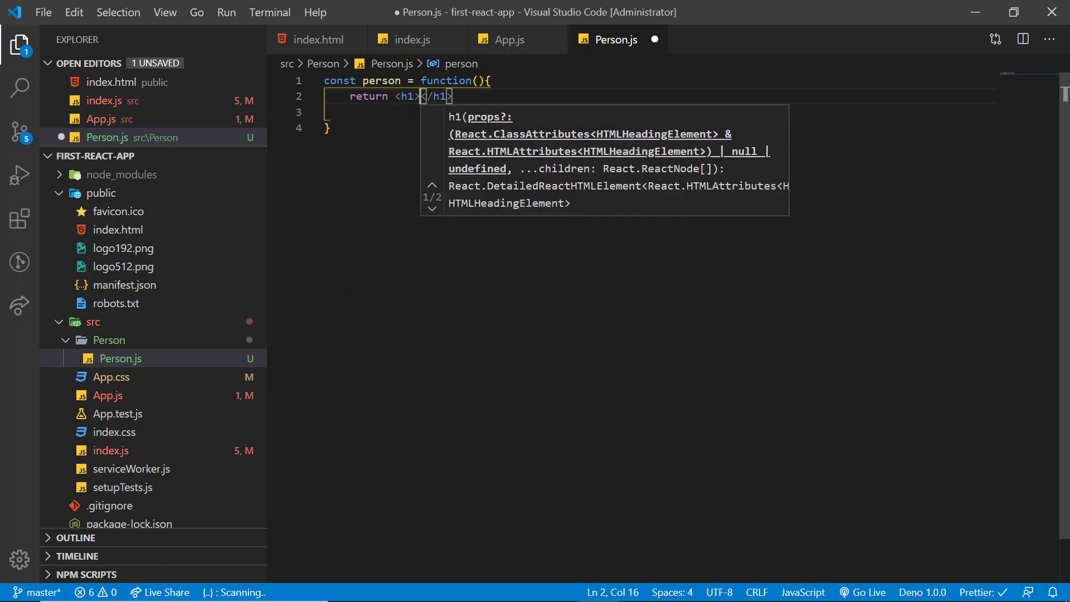
type("Hi")
type("! I am ")
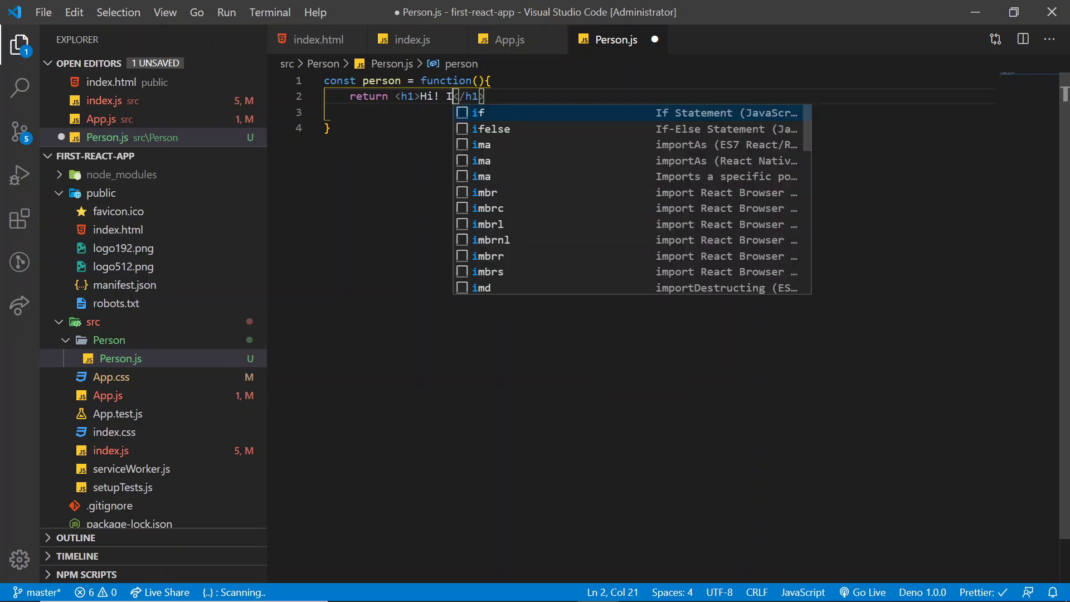
type("a ")
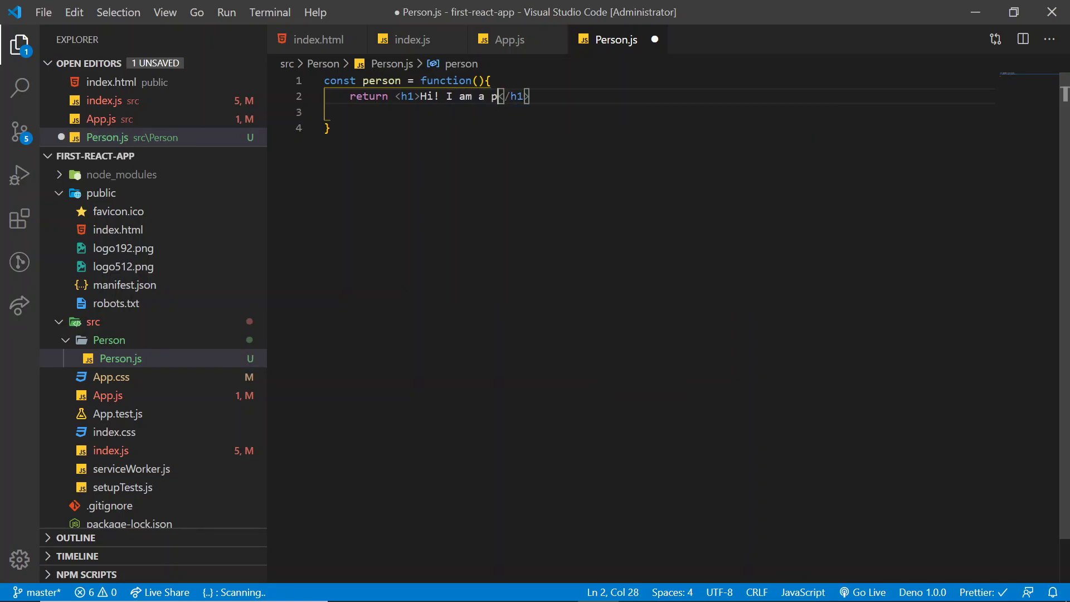
type("person")
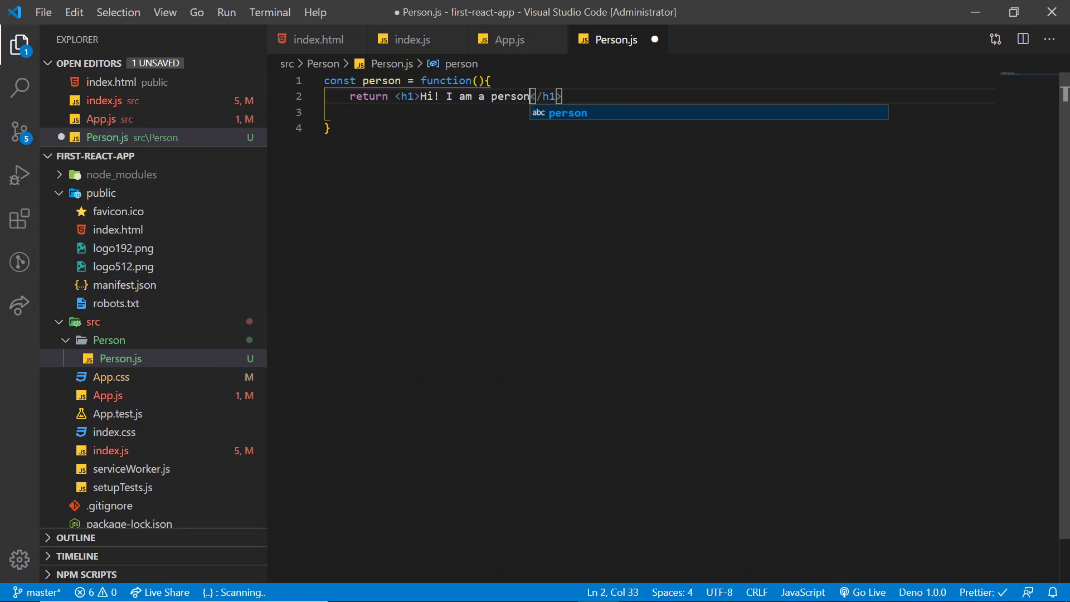
left_click(331, 127)
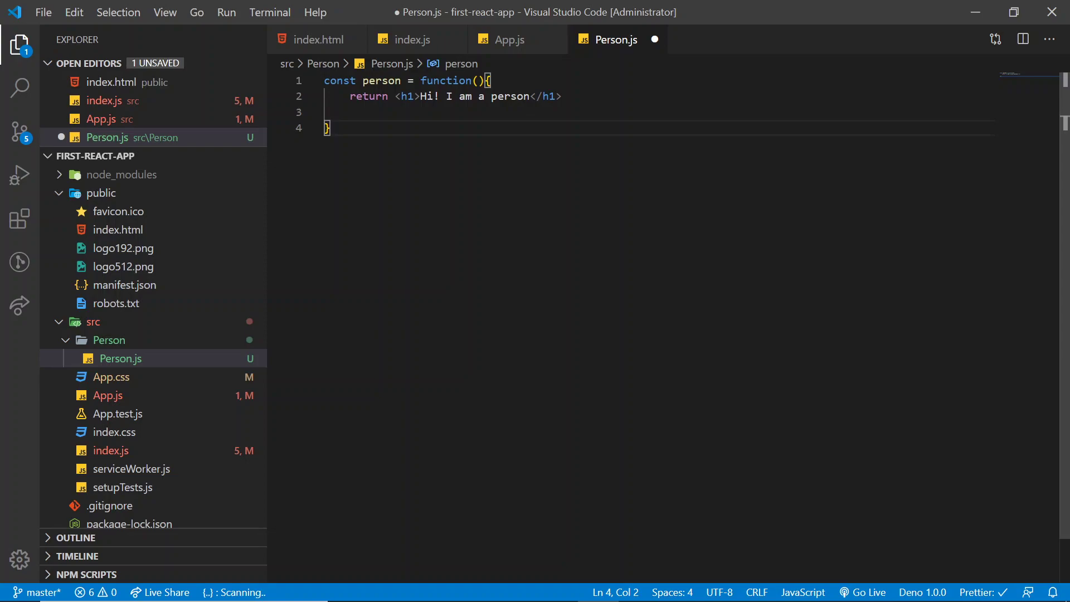
left_click(413, 80)
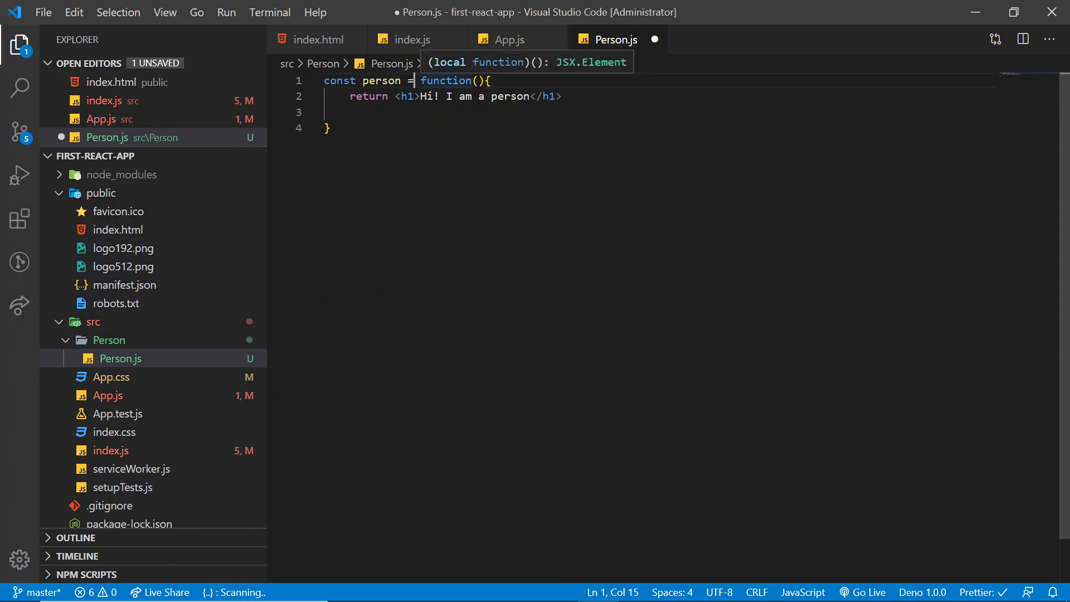
left_click(433, 81)
Step: Convert const person to an arrow function () => { } and add a blank top line
double_click(433, 81)
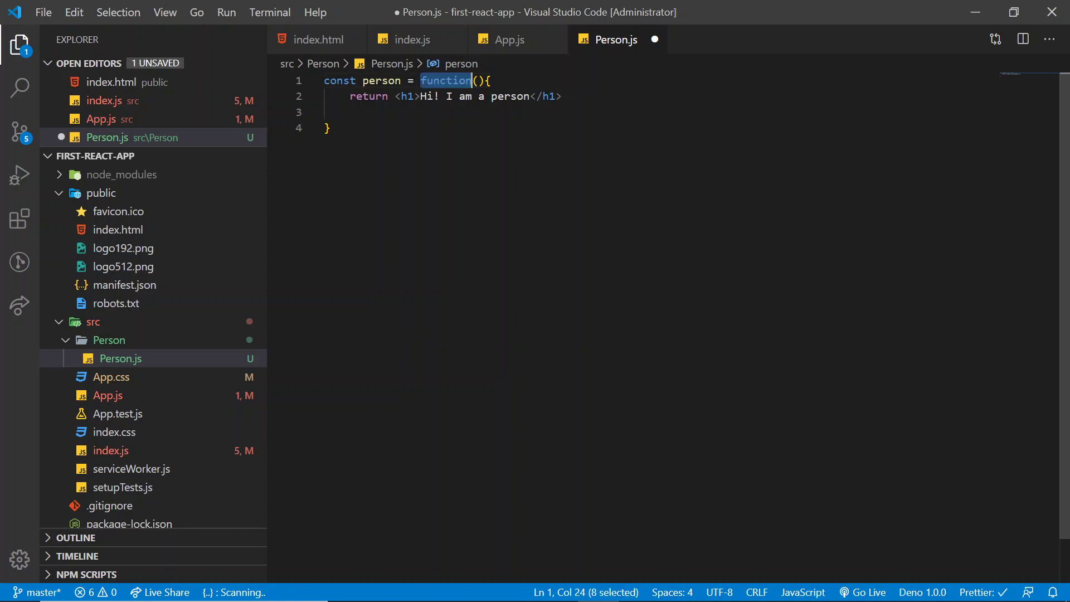
key("BackSpace")
key("Right")
key("Right")
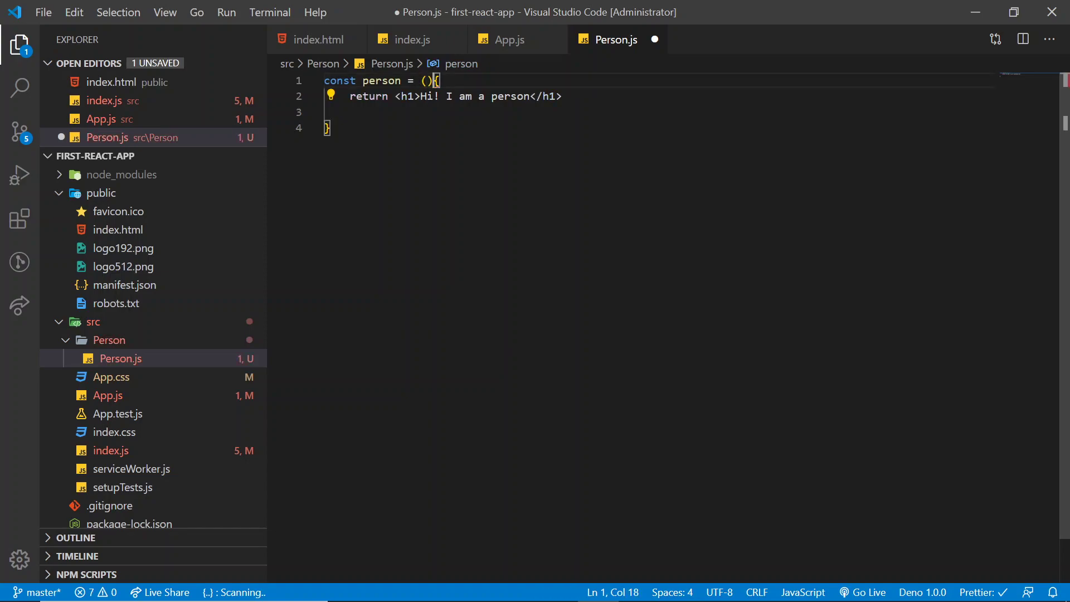
type("=>")
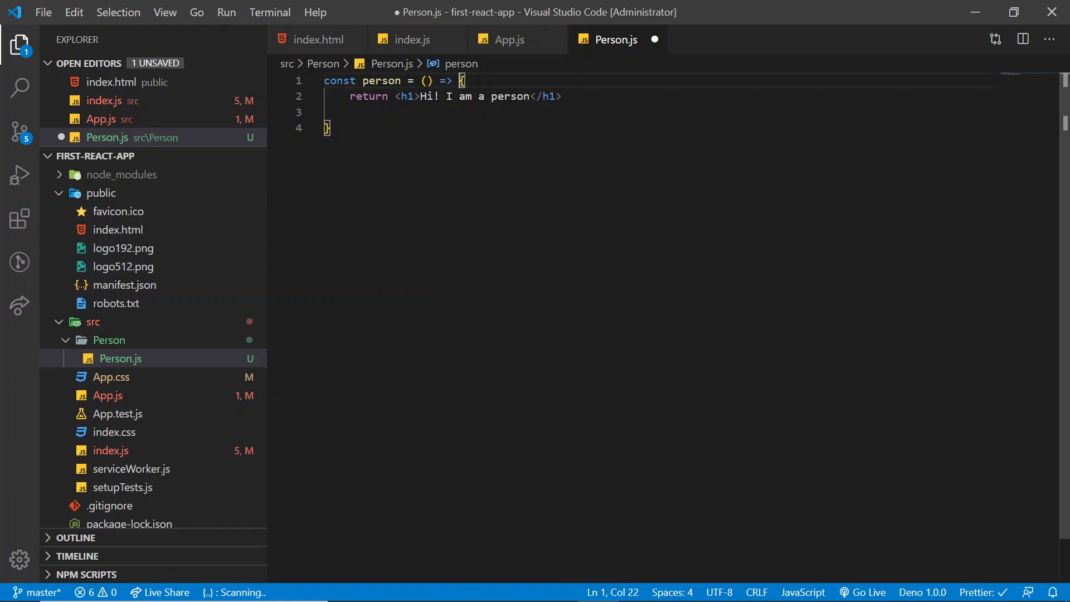
key("Down")
key("shift+End")
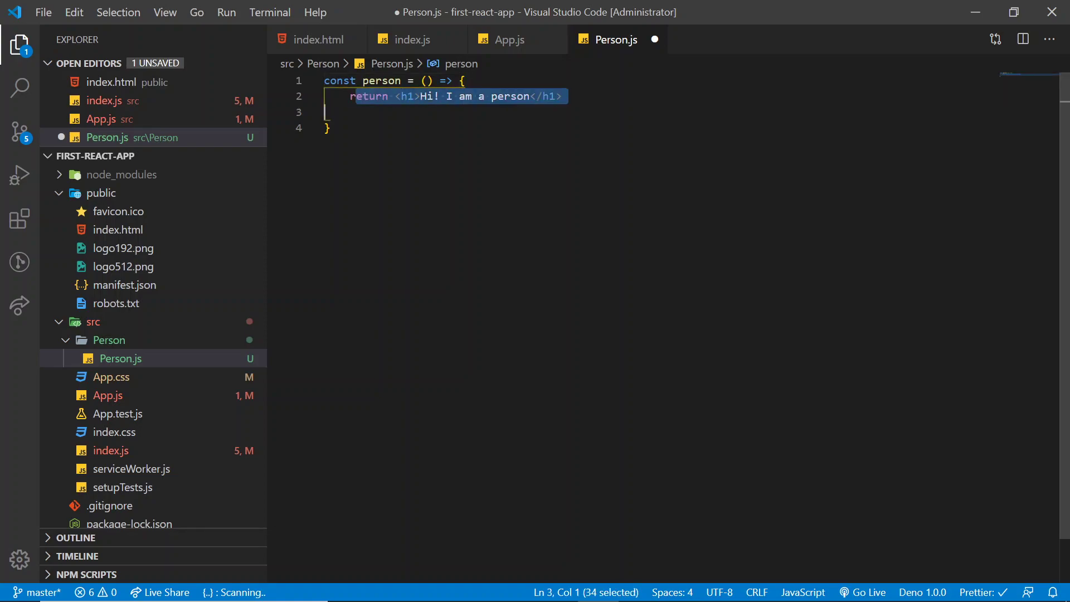
key("Right")
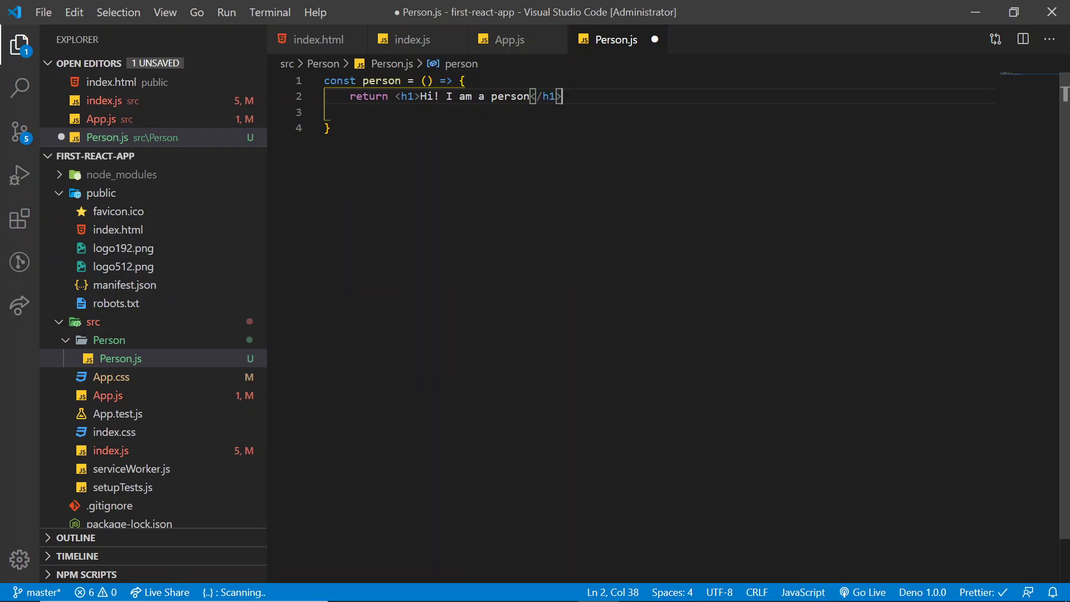
left_click(335, 127)
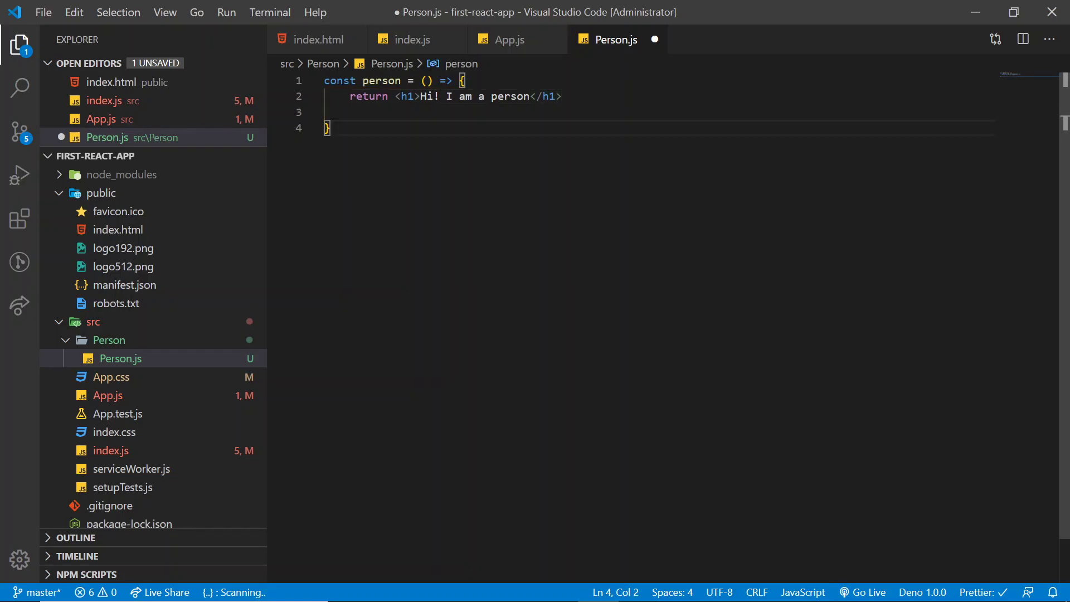
key("ctrl+Home")
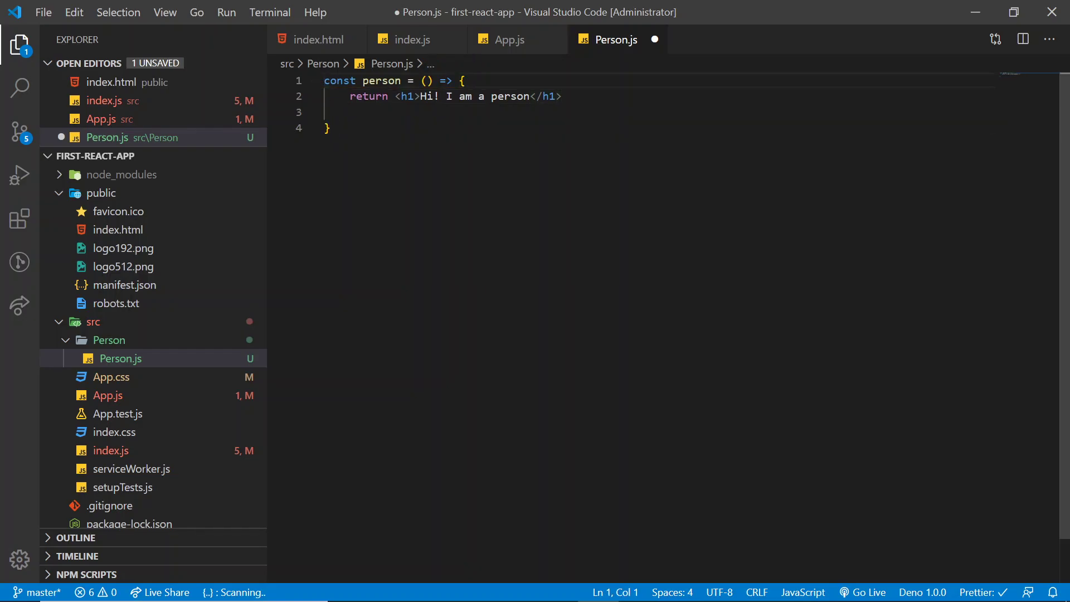
key("ctrl+shift+Return")
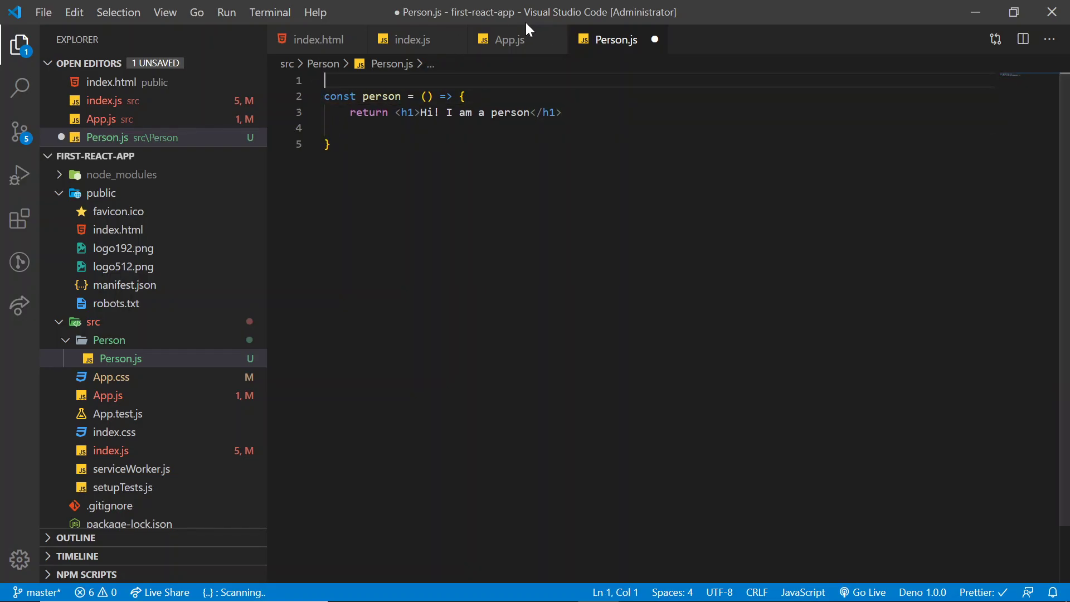
left_click(509, 39)
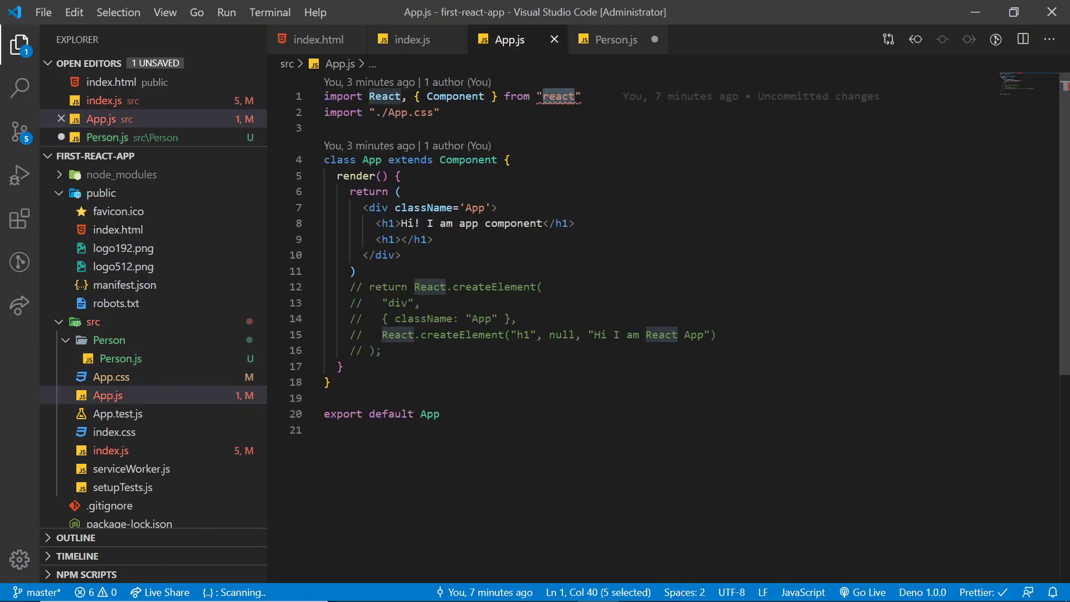
left_click(427, 96)
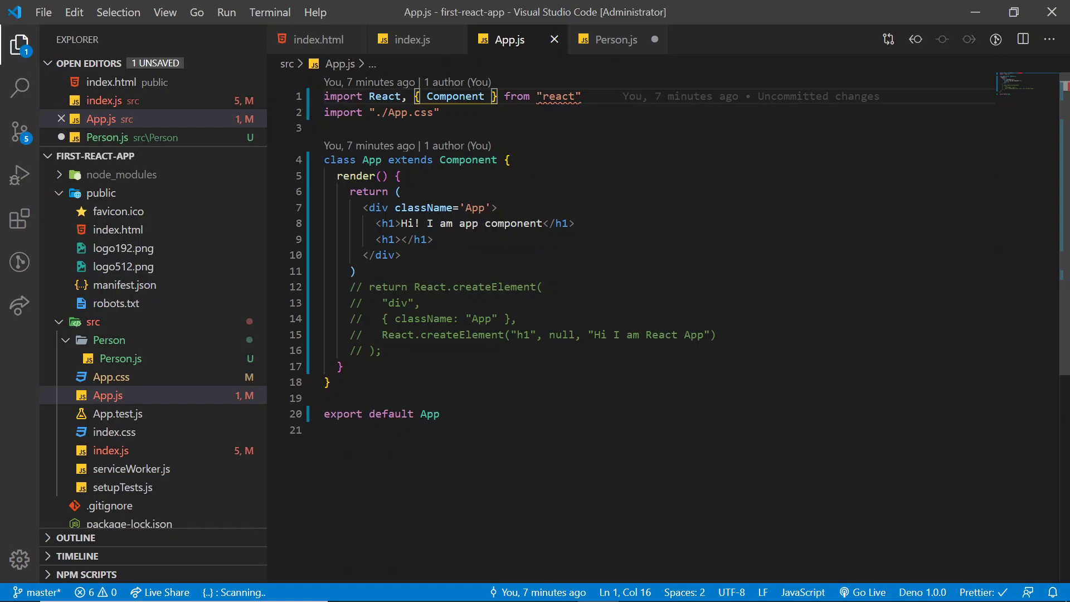
double_click(455, 96)
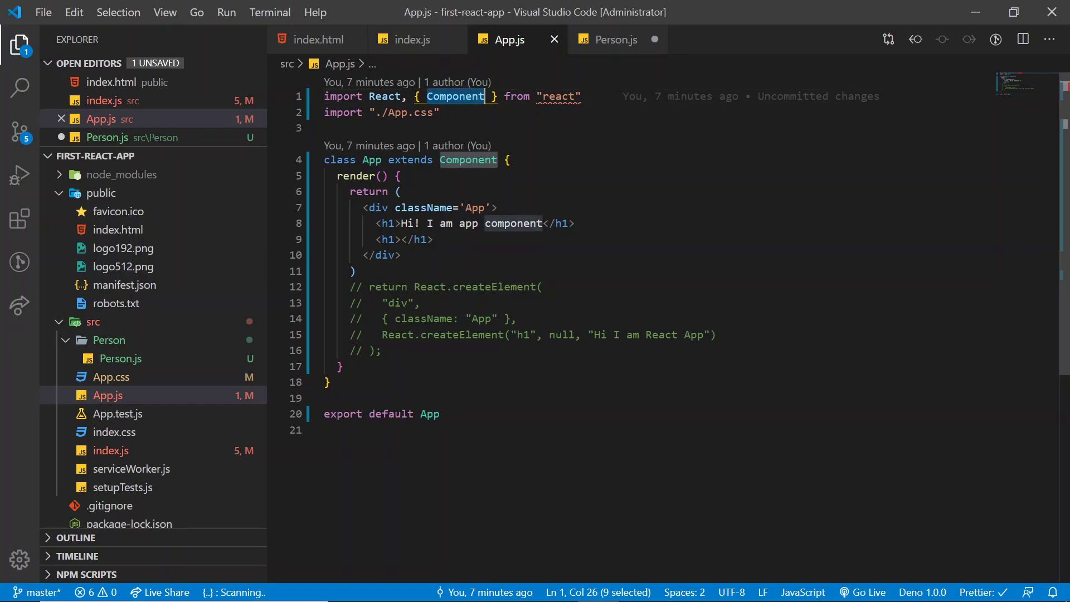
double_click(465, 160)
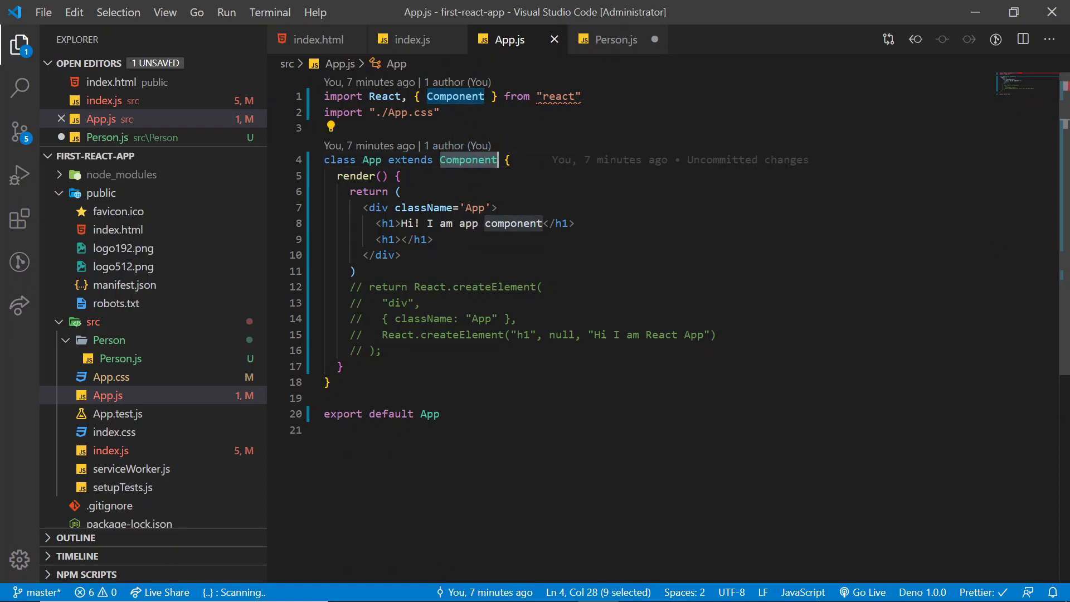
left_click(608, 42)
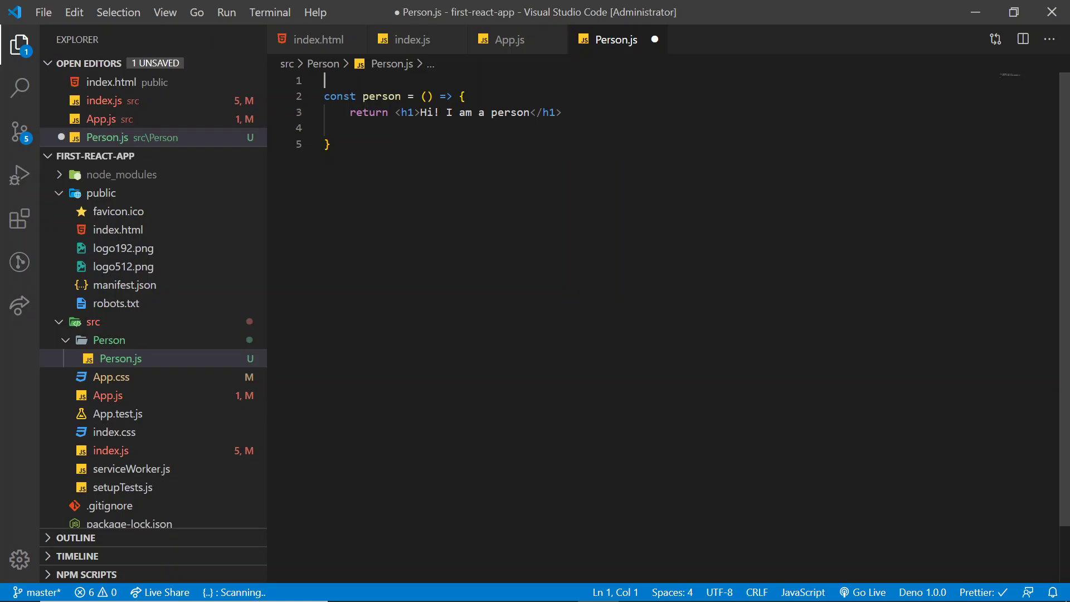
type("import ")
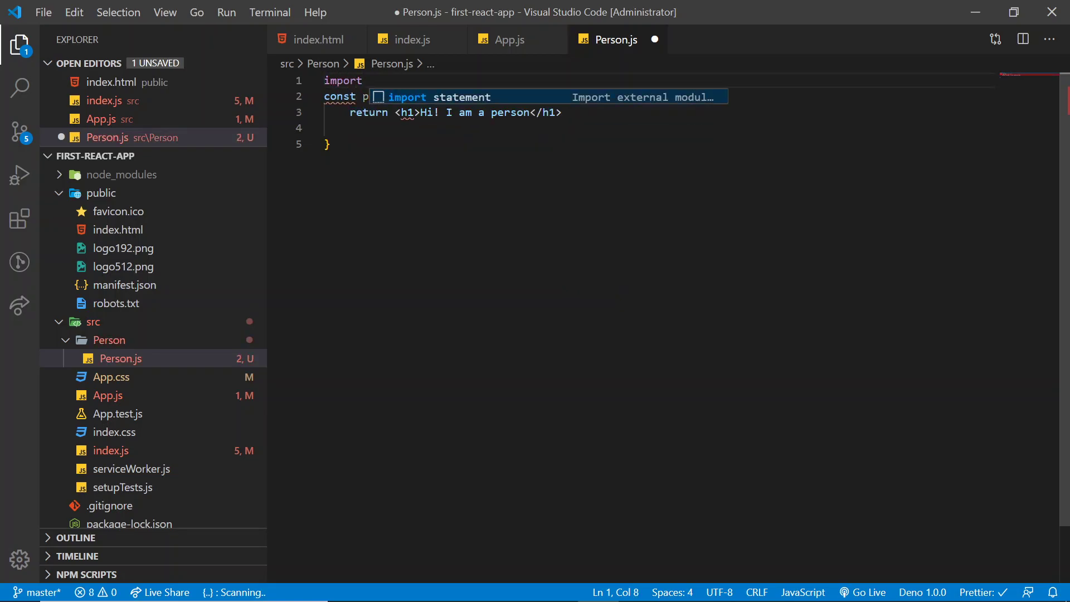
type("React ")
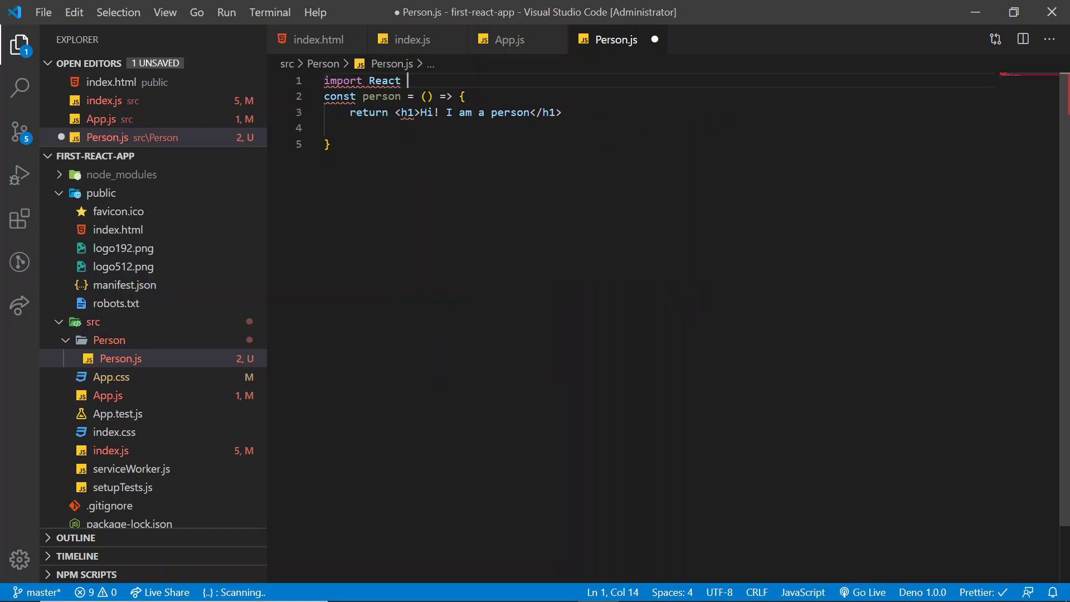
type("from 'r")
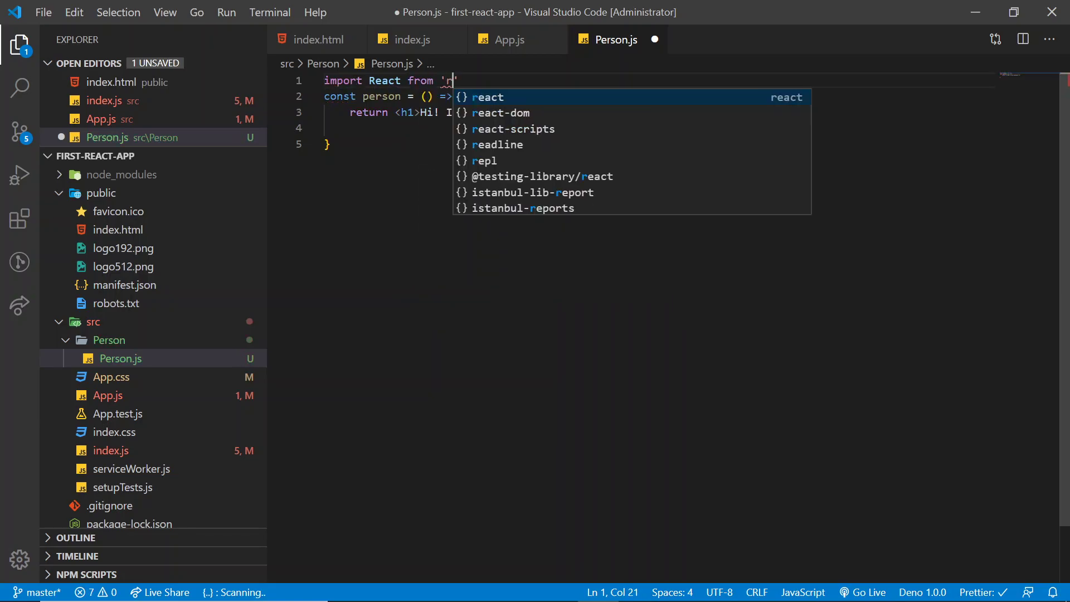
type("a")
Step: Add import React from 'react' on line 1, with blank lines after it and the component
key("BackSpace")
type("eact")
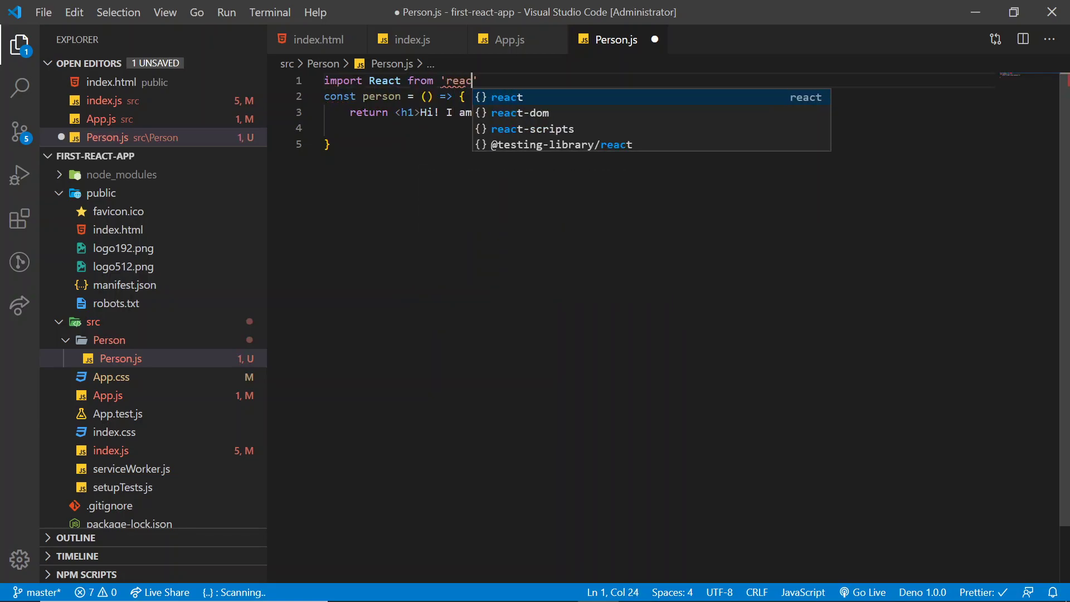
key("Escape")
key("ctrl+End")
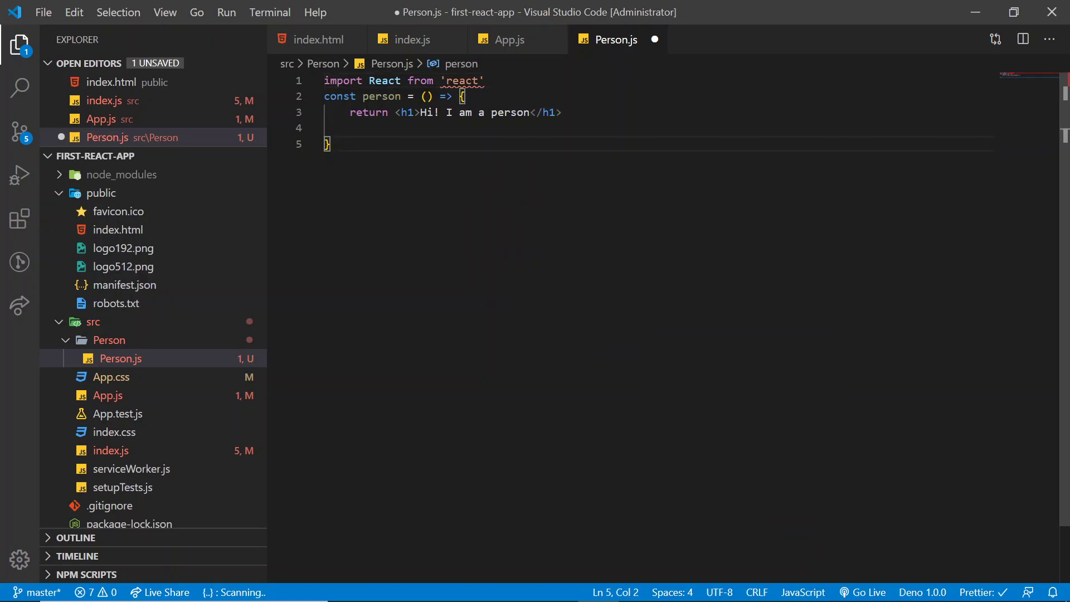
key("ctrl+Home")
key("End")
key("Return")
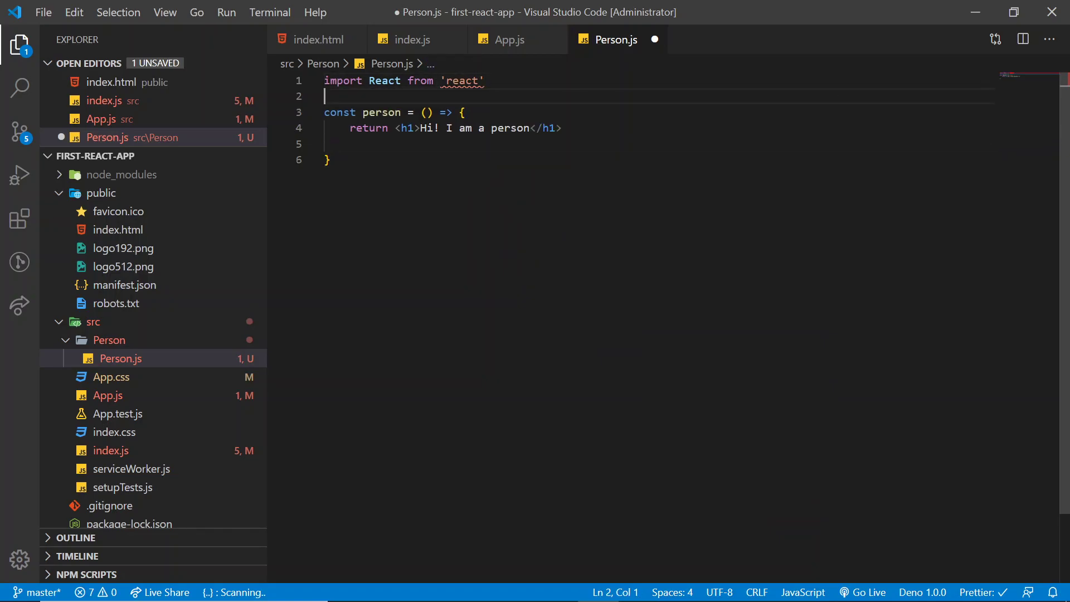
key("ctrl+End")
key("Return")
key("Return")
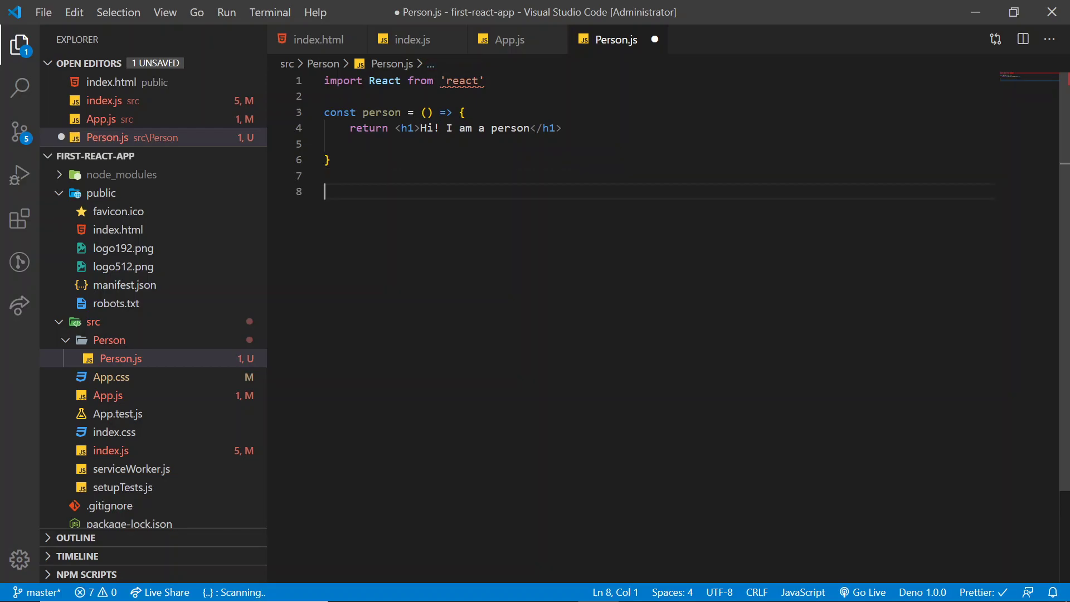
type("expo")
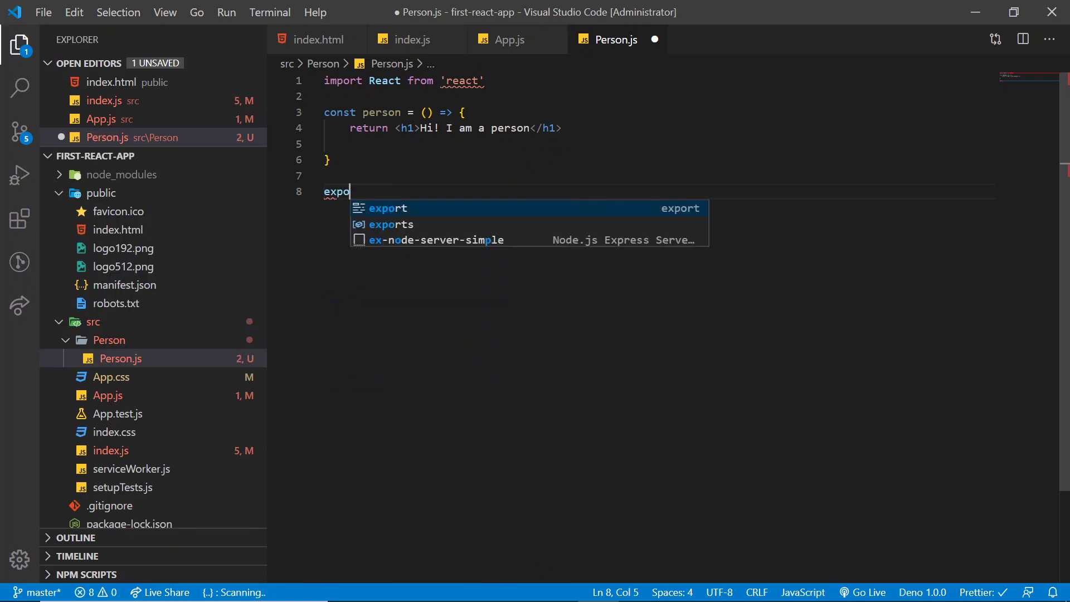
type("rt de")
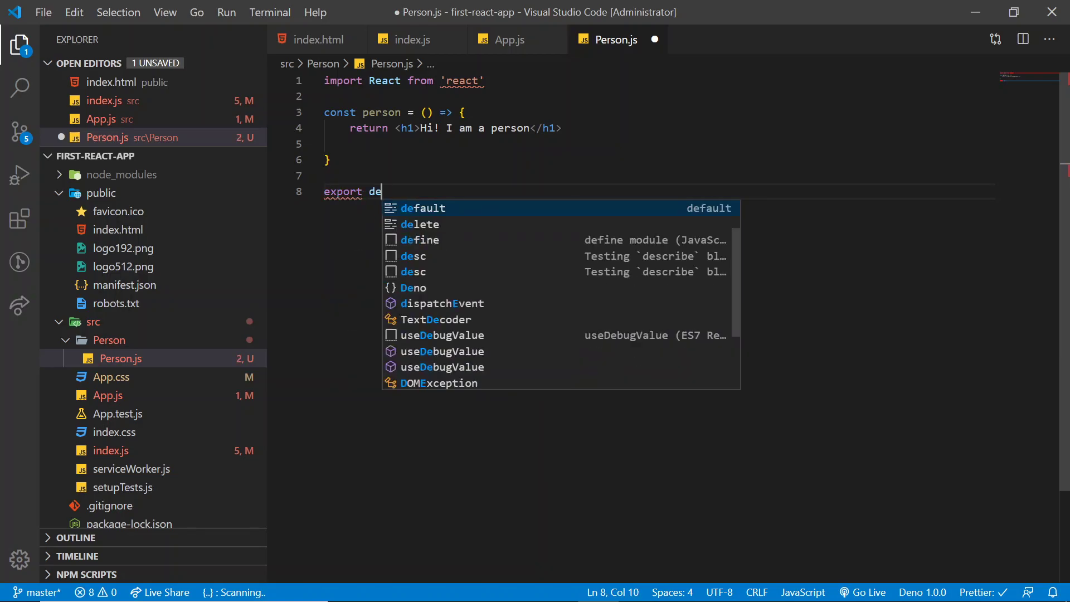
type("fault ")
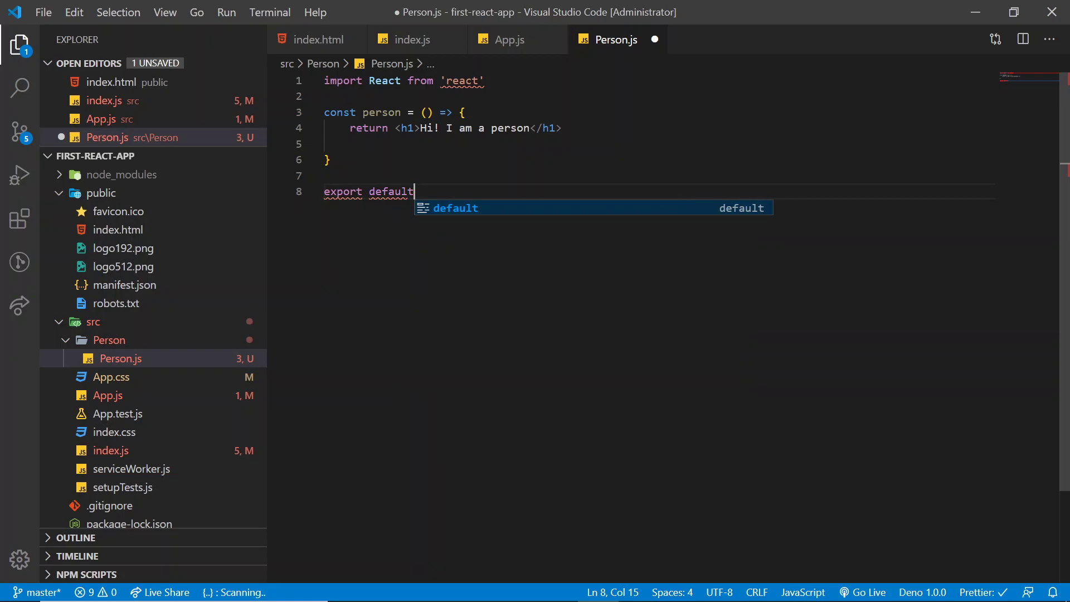
type("perso")
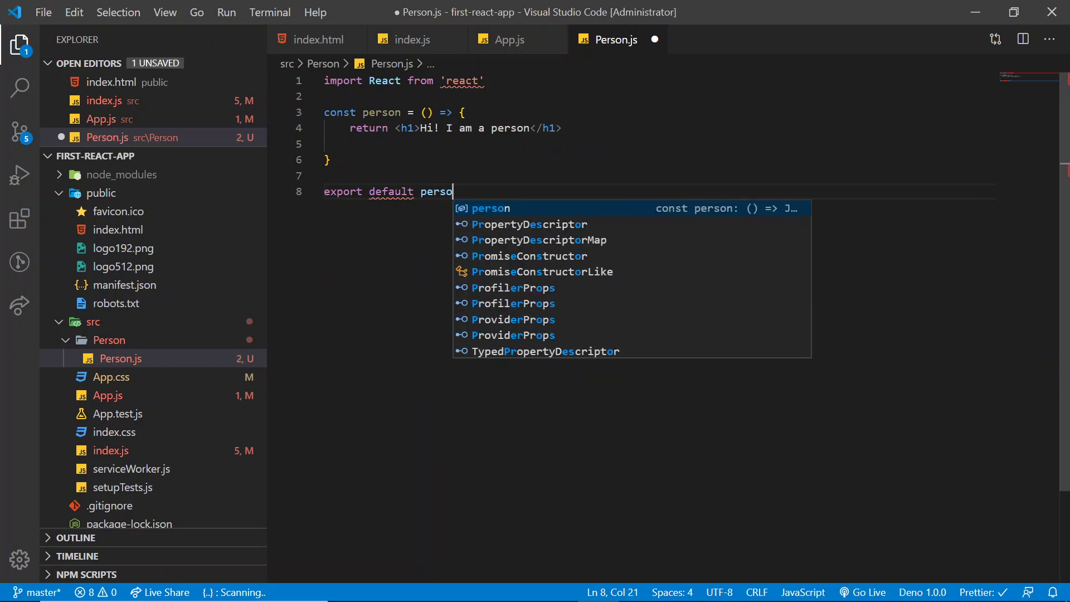
type("n")
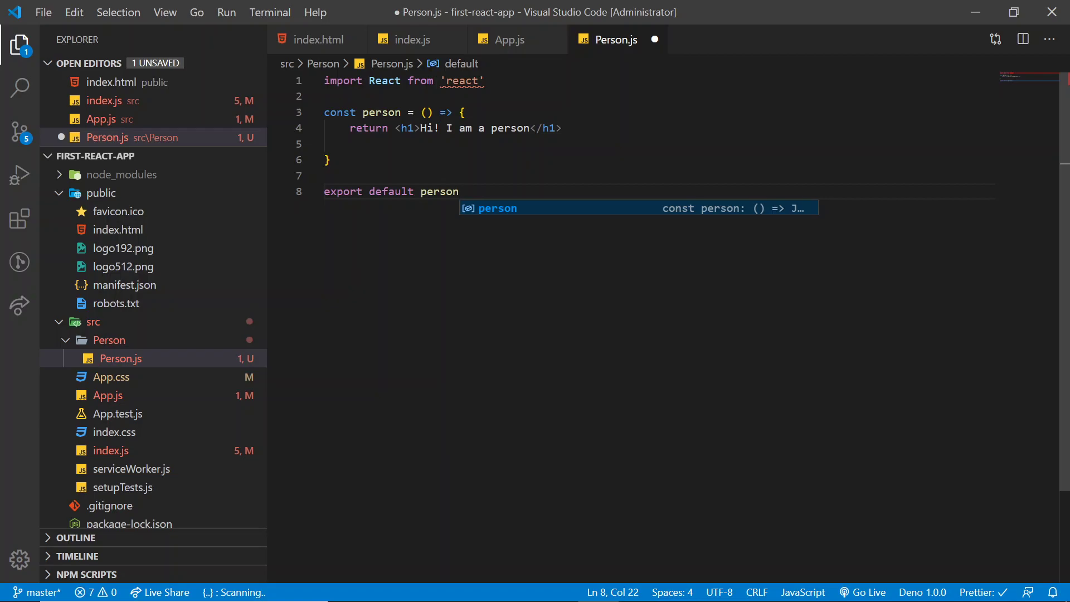
Step: Save Person.js with export default person at its end
key("ctrl+s")
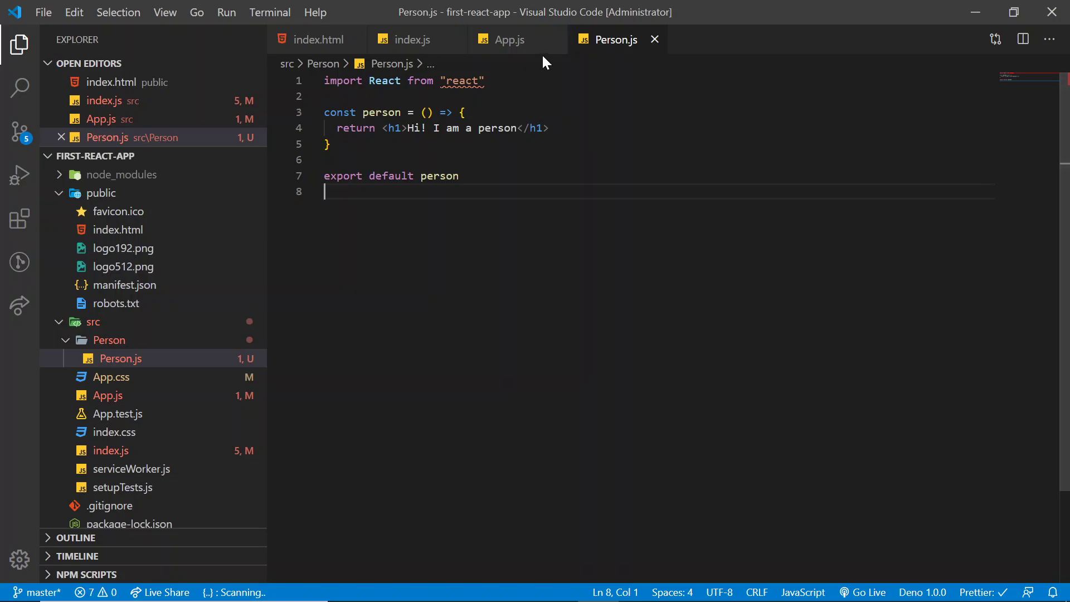
Step: In App.js, add import Person from './Person/Person' below the CSS import
left_click(509, 40)
left_click(469, 112)
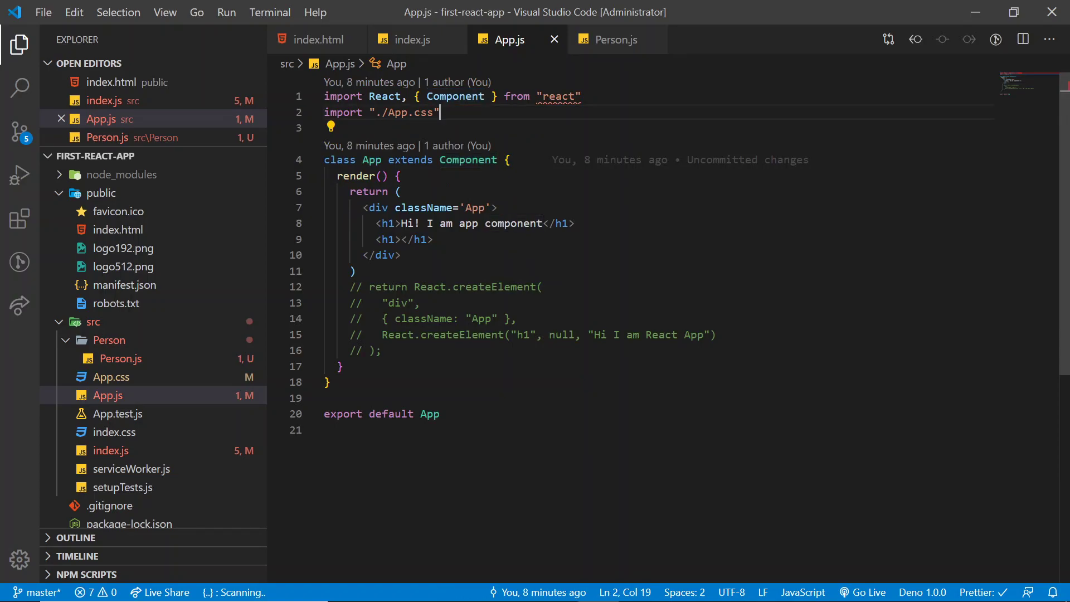
key("Return")
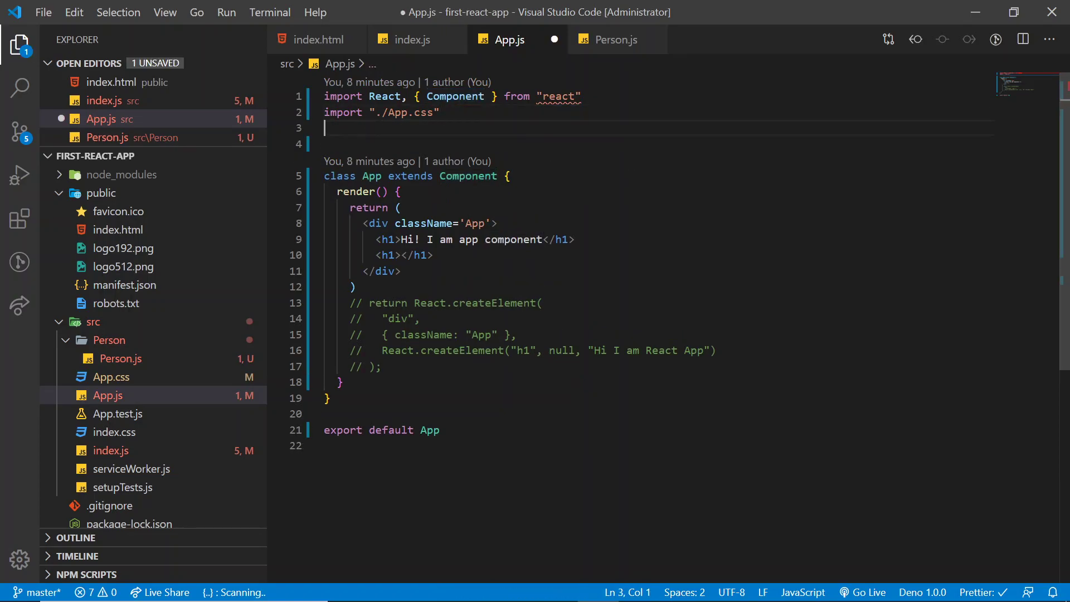
type("import")
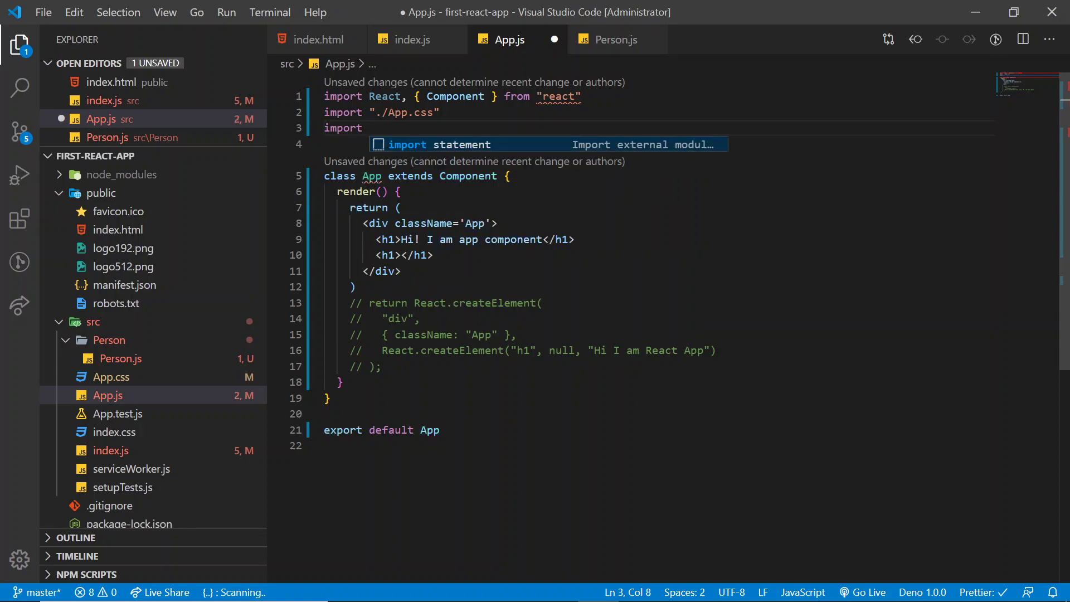
type(" Person")
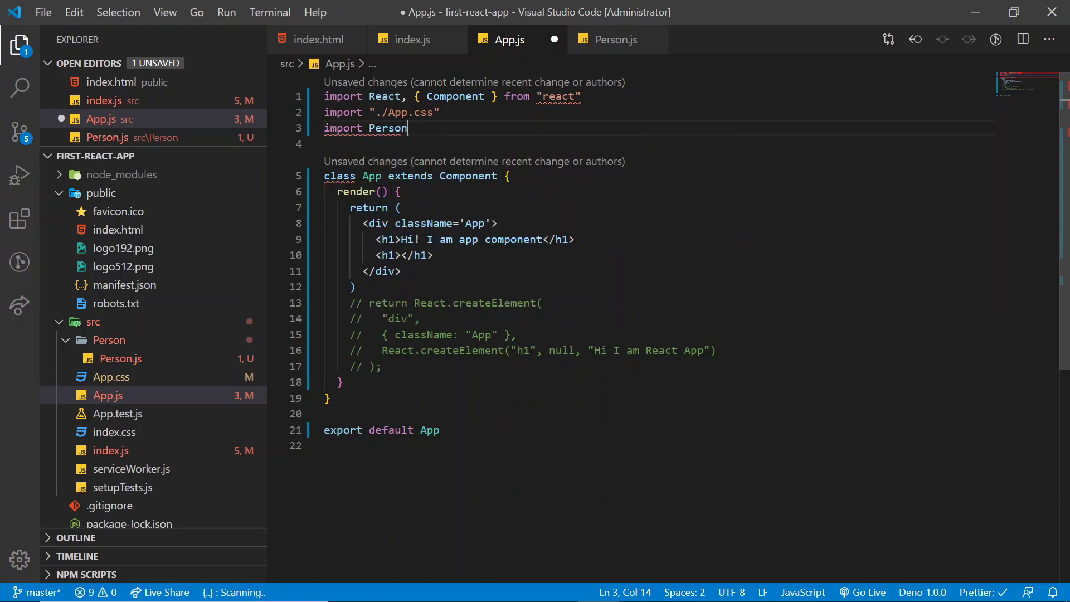
type(" f")
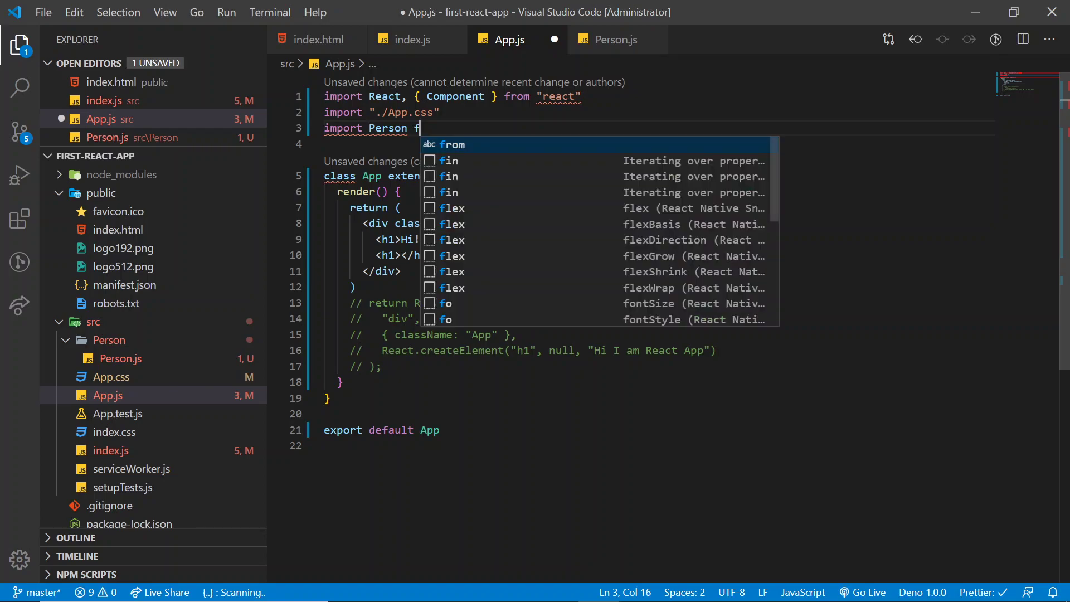
type("rom './")
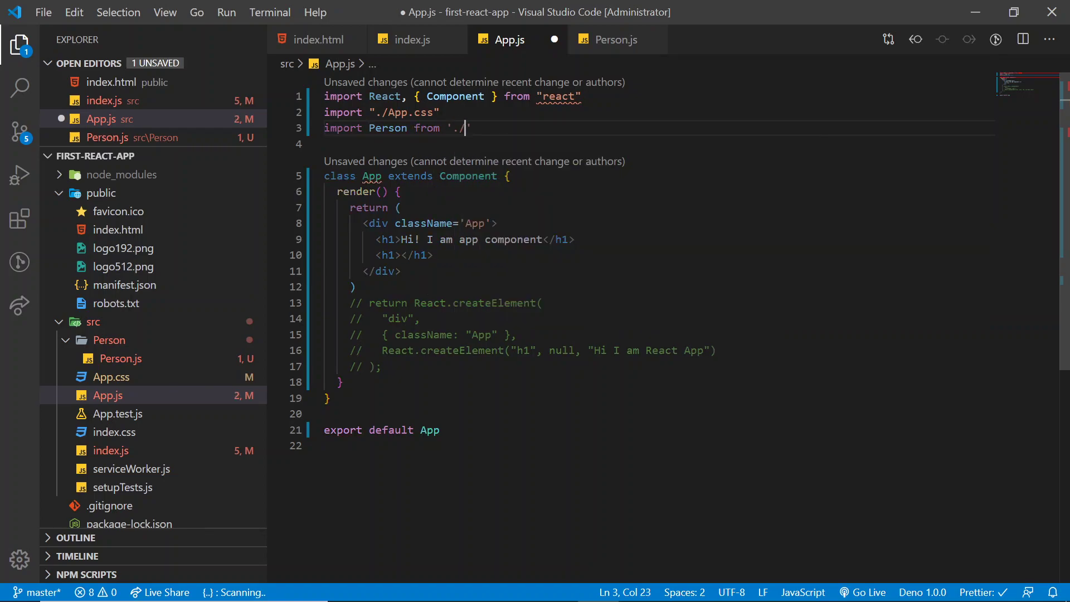
type("P")
key("Tab")
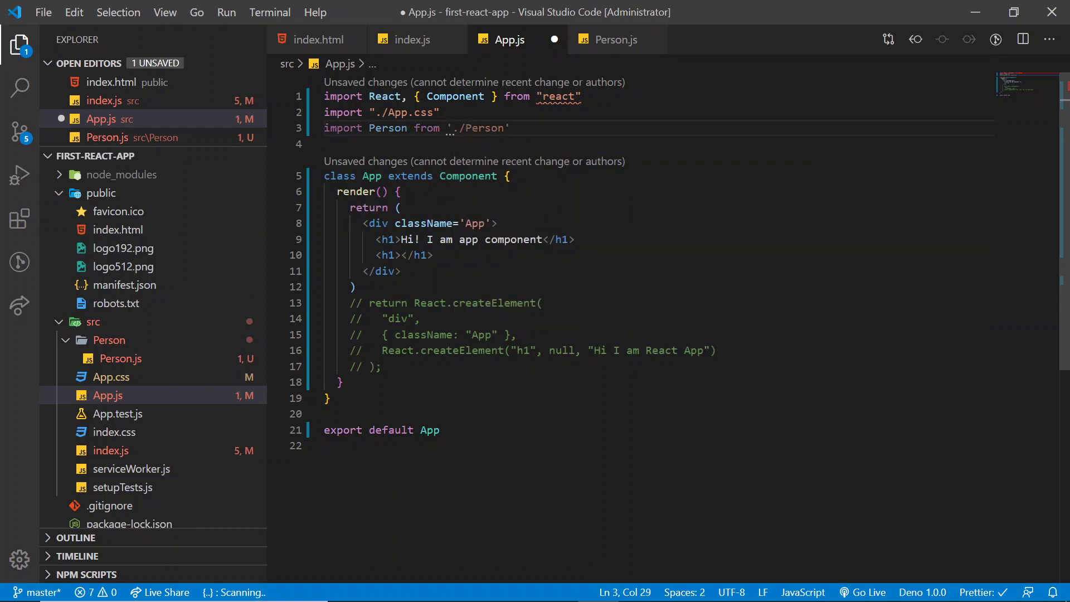
type("/person")
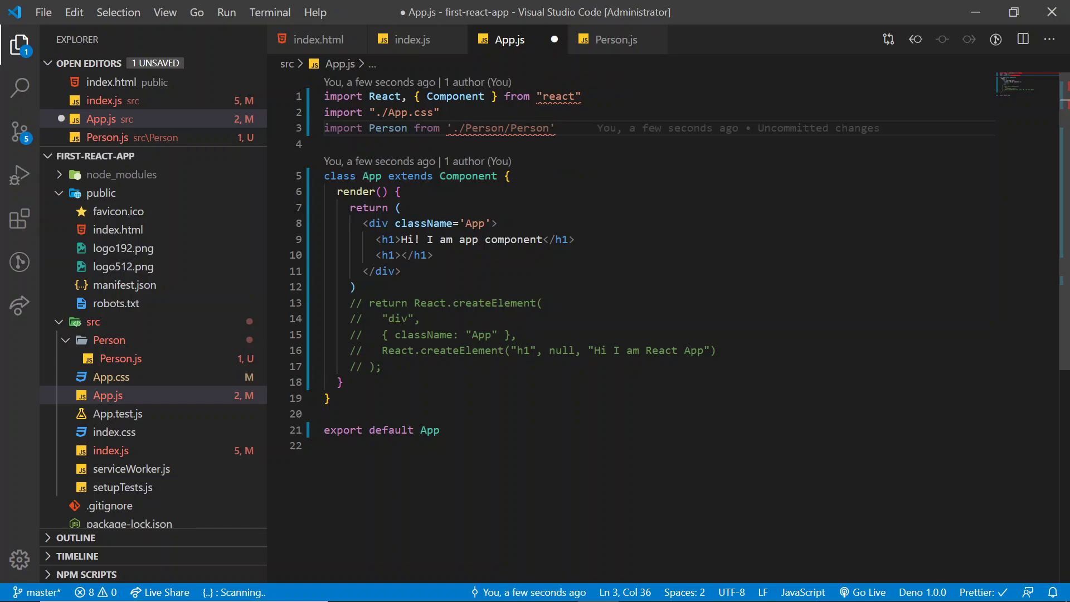
double_click(387, 128)
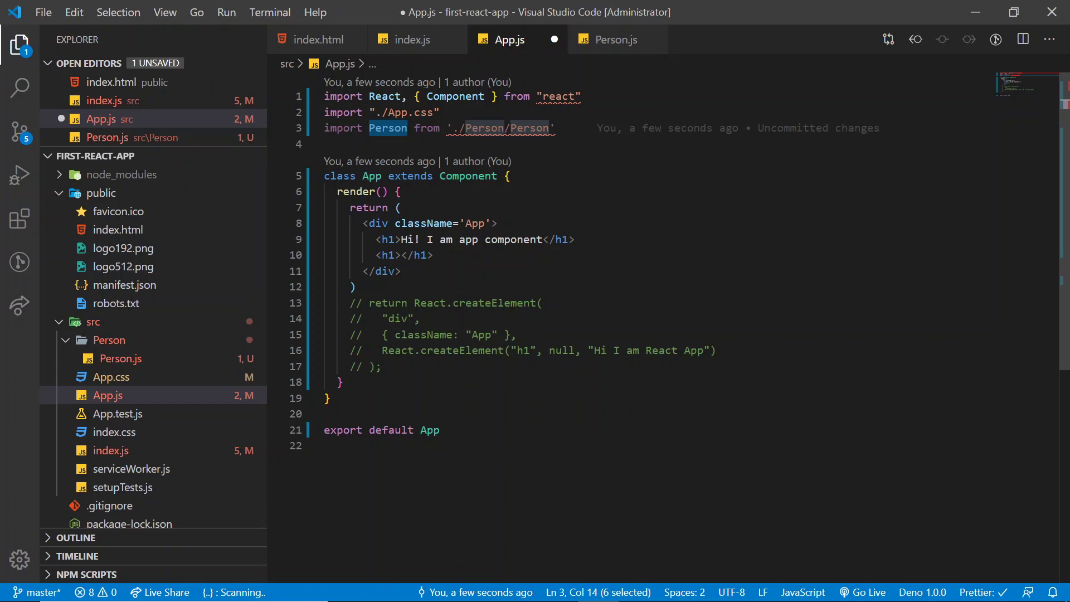
Step: Replace the empty <h1></h1> on line 10 of App.js with <Person /> and save
double_click(378, 223)
double_click(387, 240)
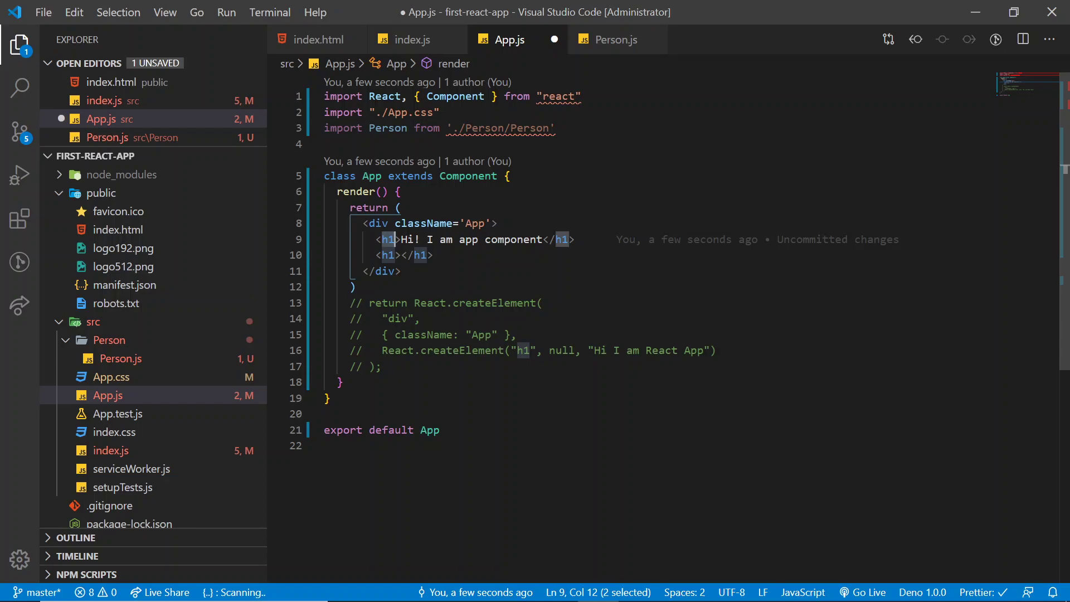
key("Down")
key("End")
key("shift+Home")
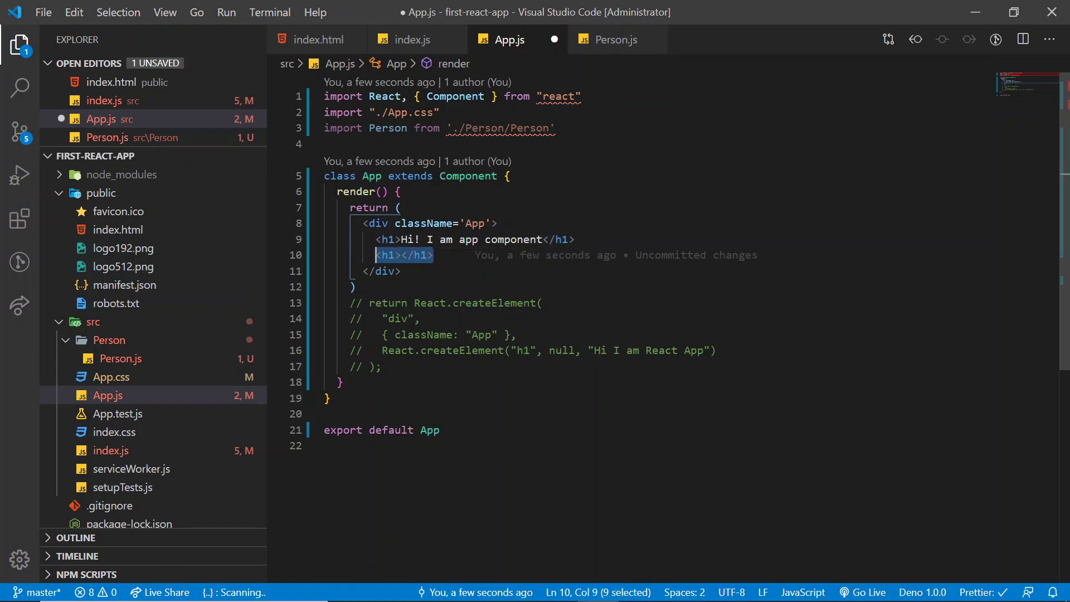
type("<")
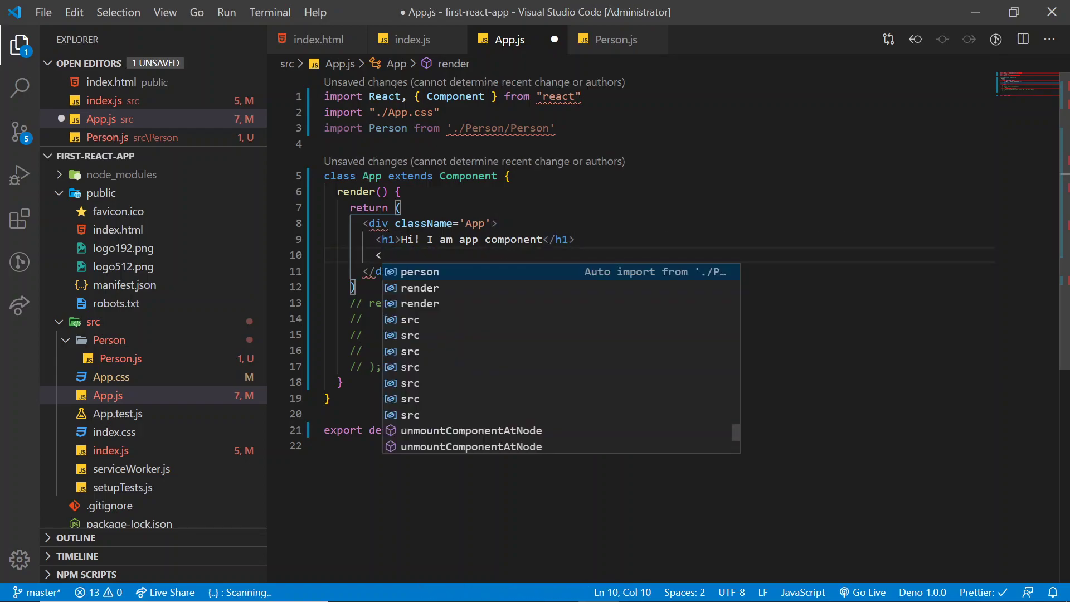
type("Perso")
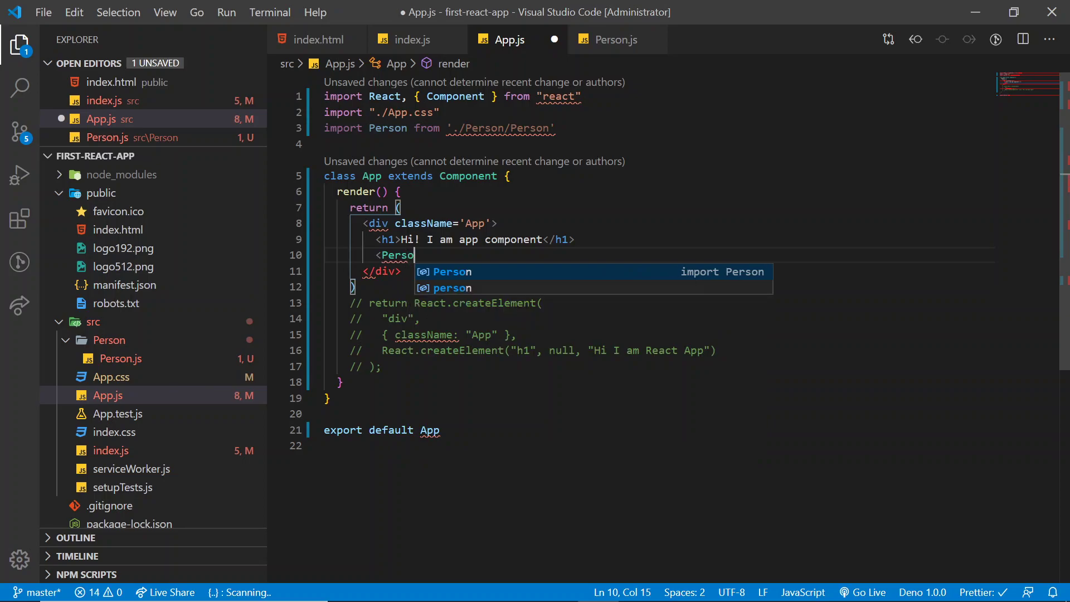
type("n")
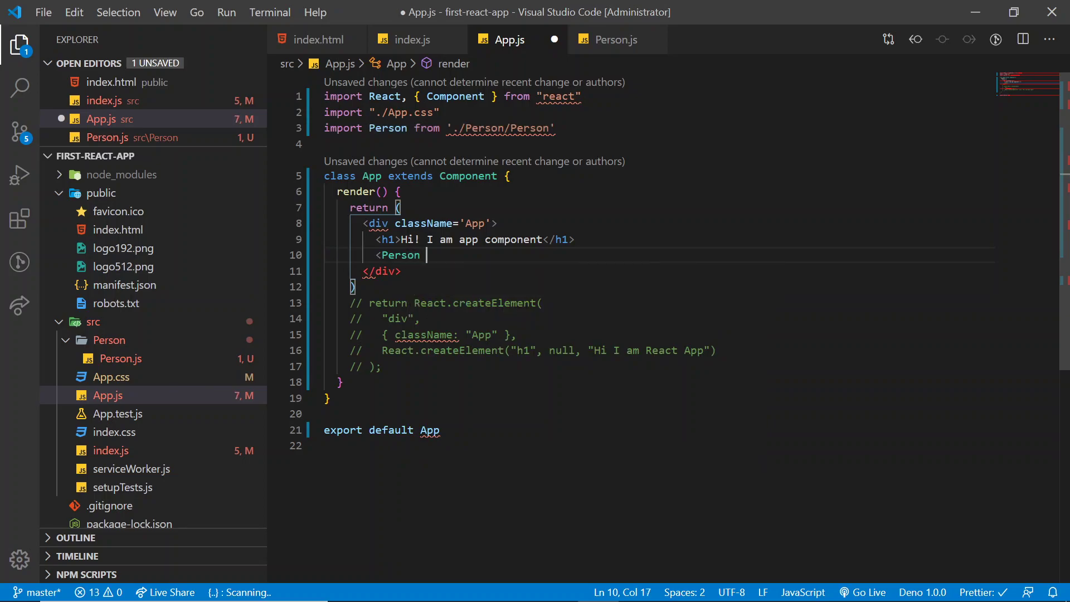
type(" />")
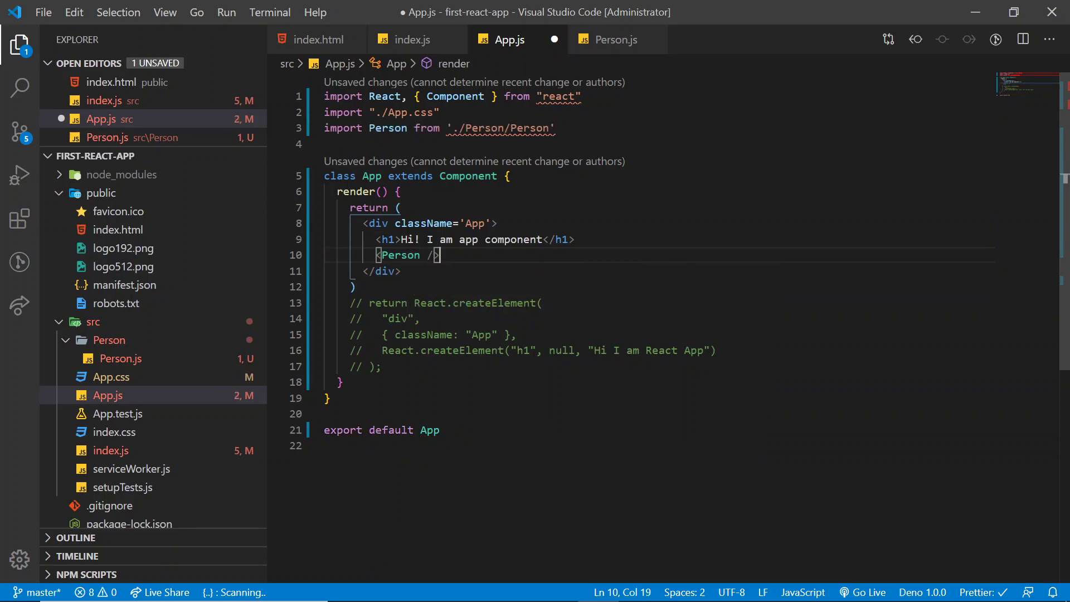
key("Down")
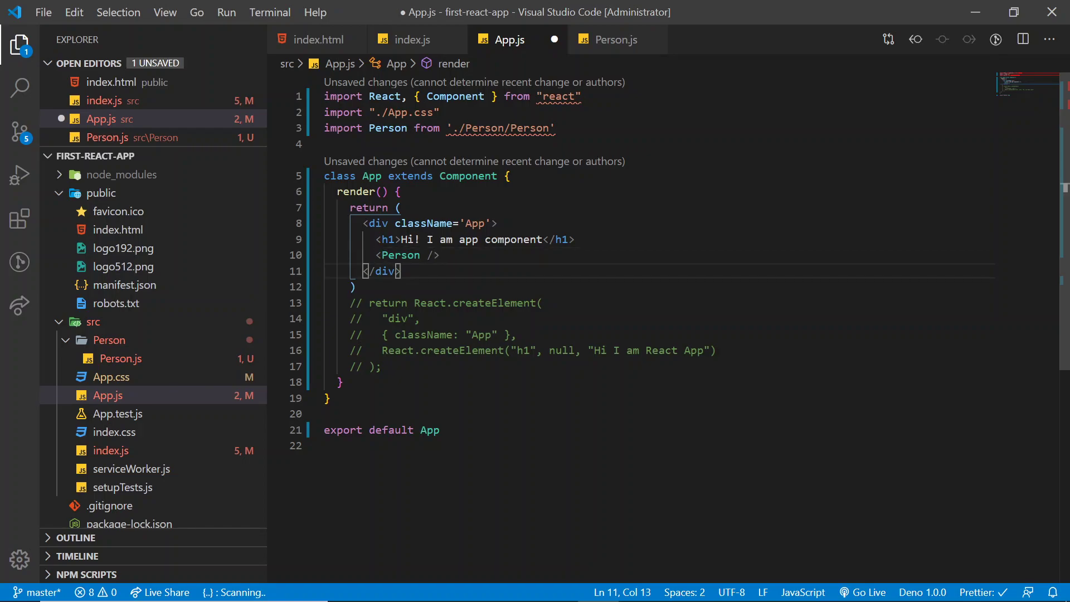
key("ctrl+s")
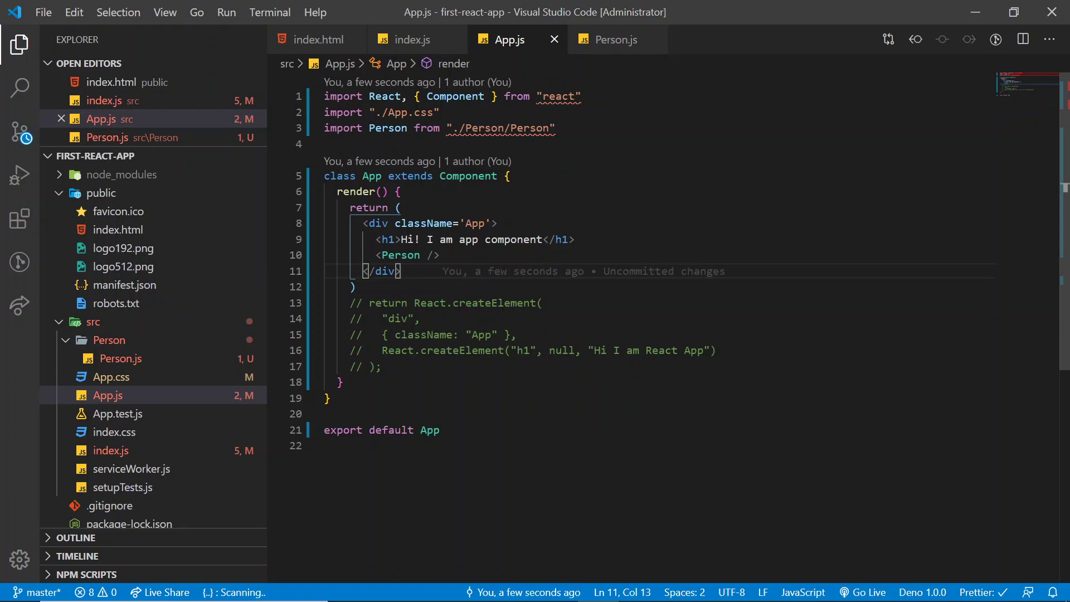
Step: Check in Chrome that 'Hi! I am a person' appears under the app heading
key("alt+Tab")
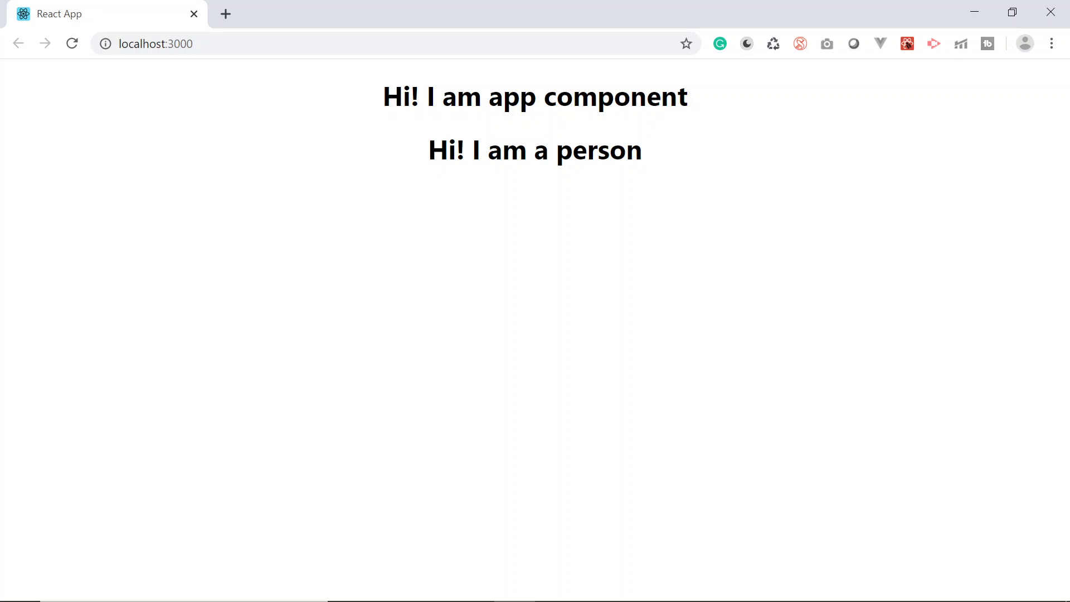
left_click_drag(429, 151, 653, 155)
left_click(654, 154)
Step: Inspect the 'Hi! I am a person' heading and examine both h1 nodes in the Elements panel
right_click(632, 151)
left_click(712, 409)
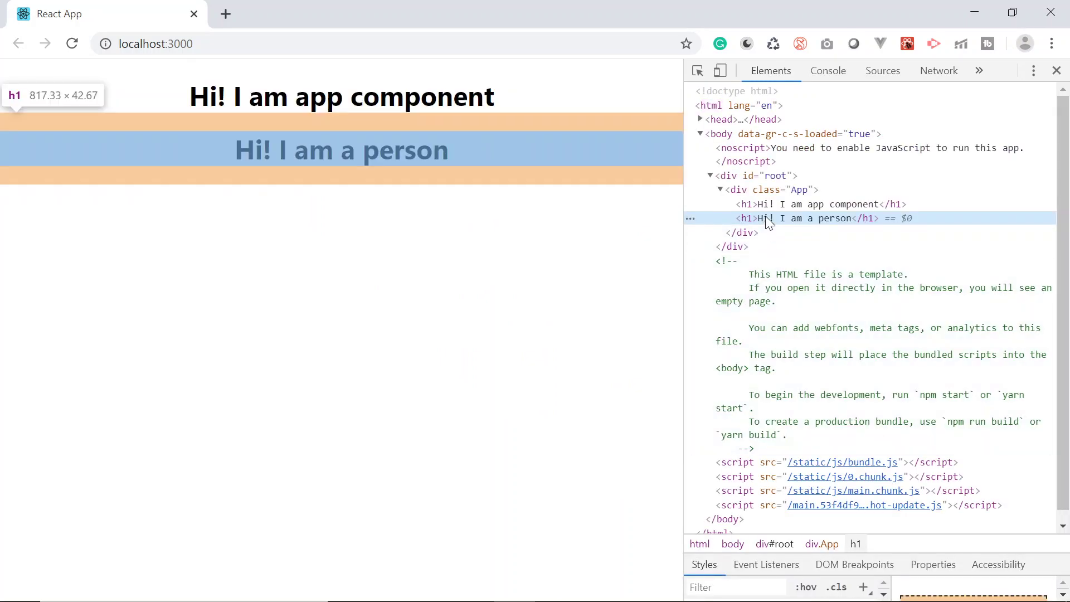
double_click(764, 205)
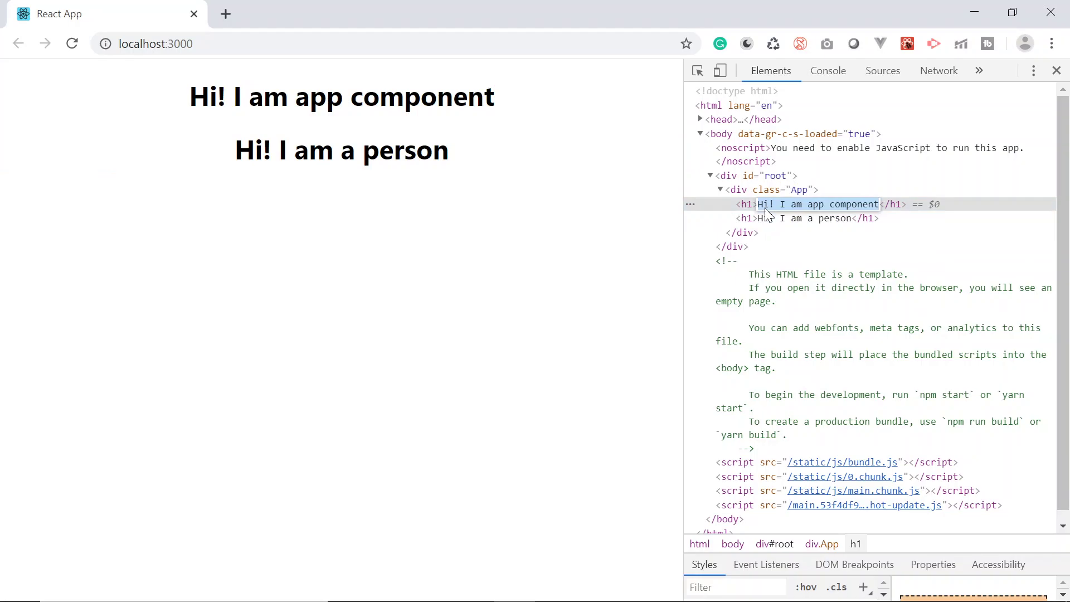
double_click(762, 218)
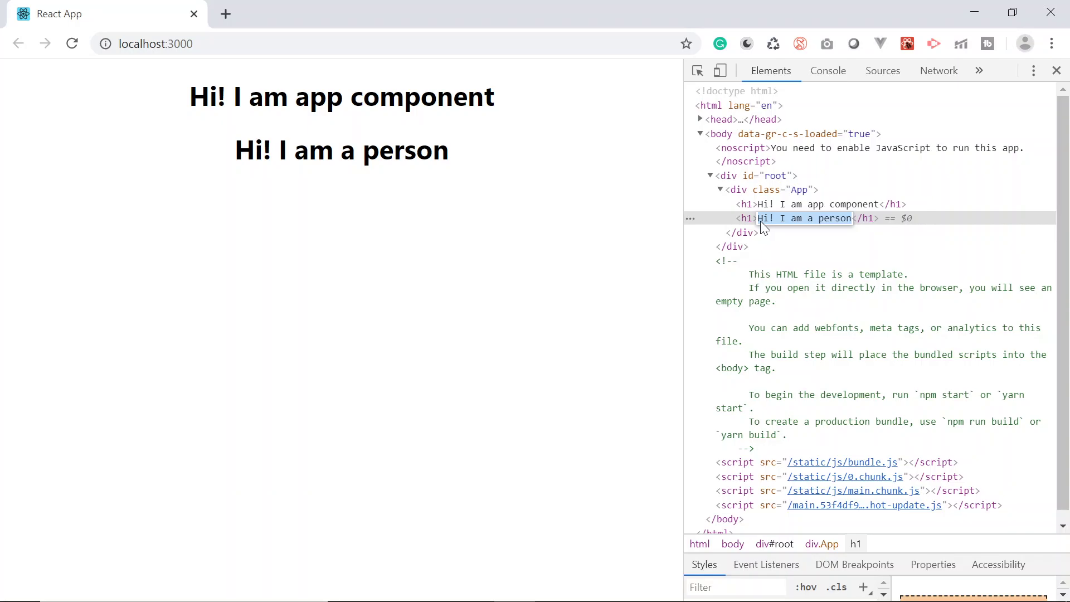
left_click(750, 220)
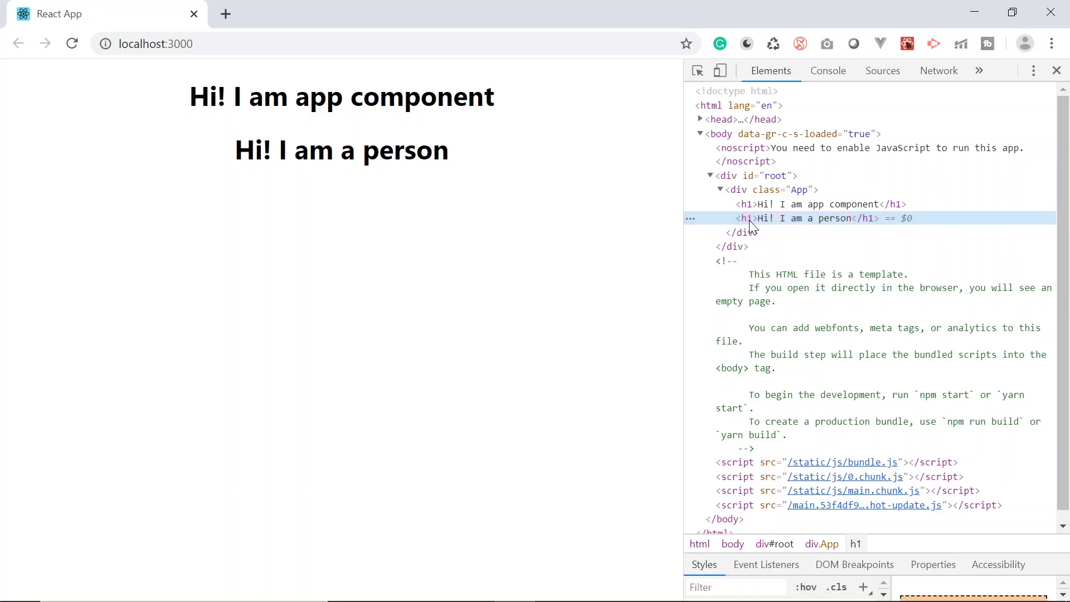